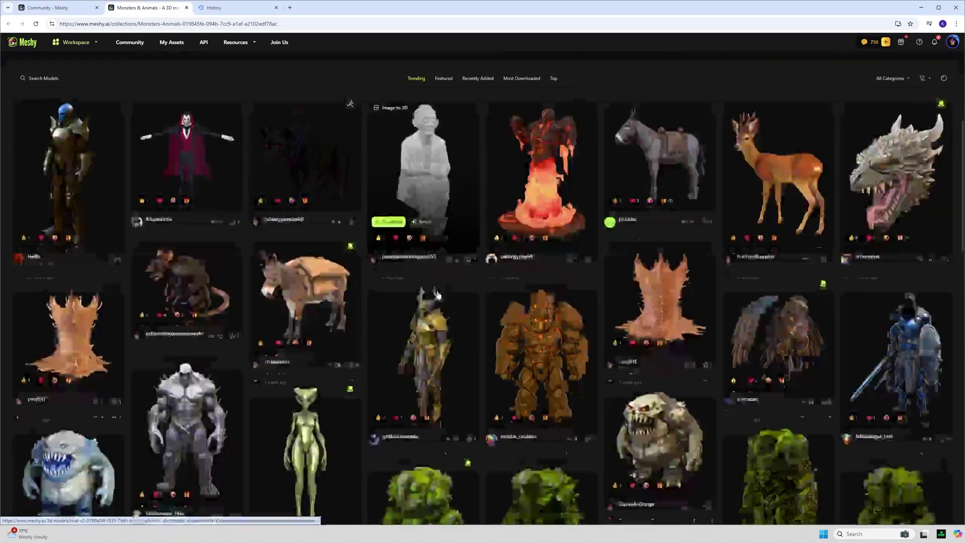
# Step: Browse the models in the Monsters & Animals collection
pyautogui.scroll(-8, 439, 294)
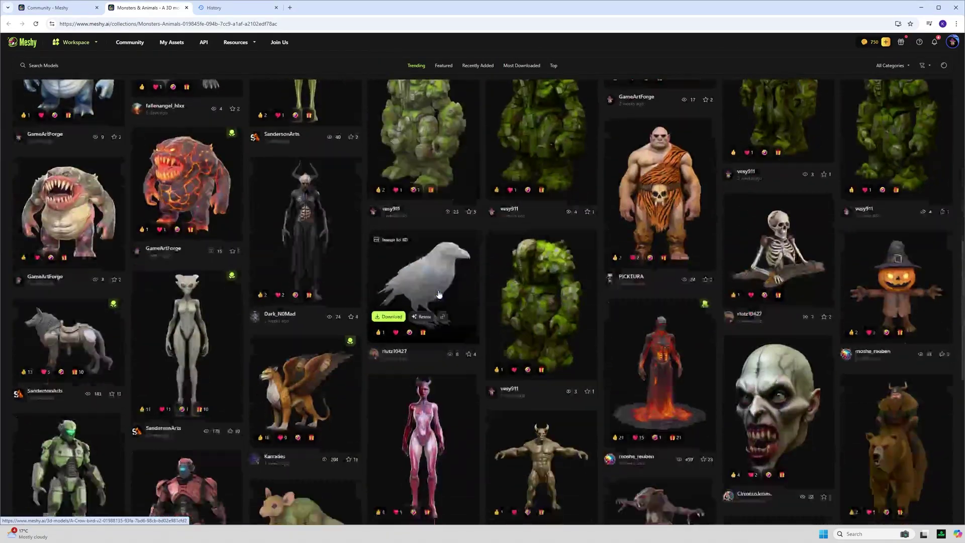
pyautogui.scroll(-6, 438, 294)
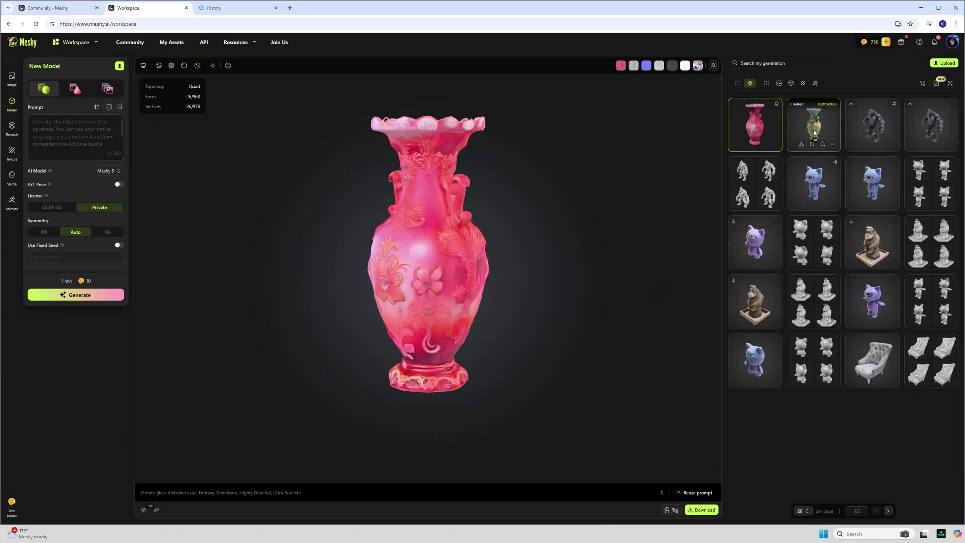
# Step: View the generated gorilla, purple kitty, forest beast sculpture and tufted armchair models one after another in the workspace
pyautogui.click(873, 124)
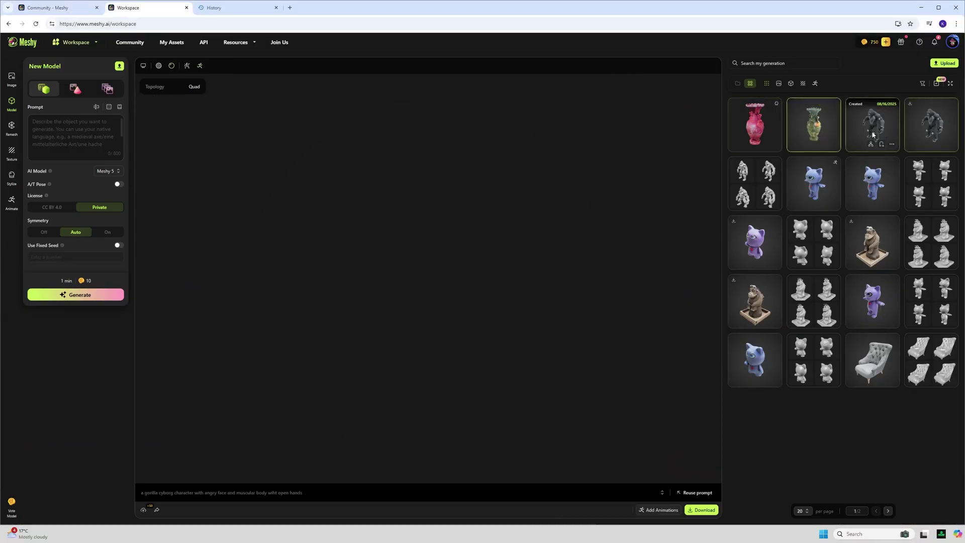
pyautogui.click(755, 244)
pyautogui.click(872, 242)
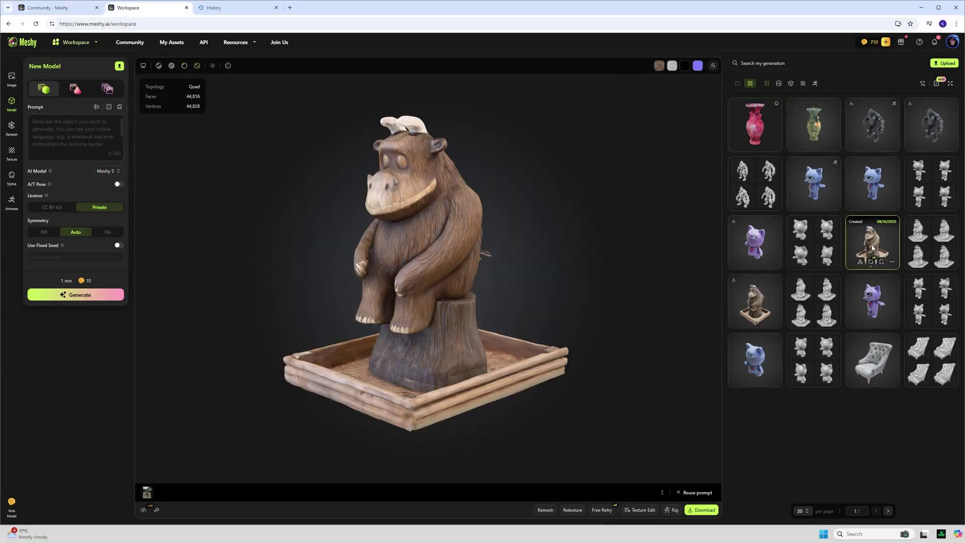
pyautogui.click(872, 359)
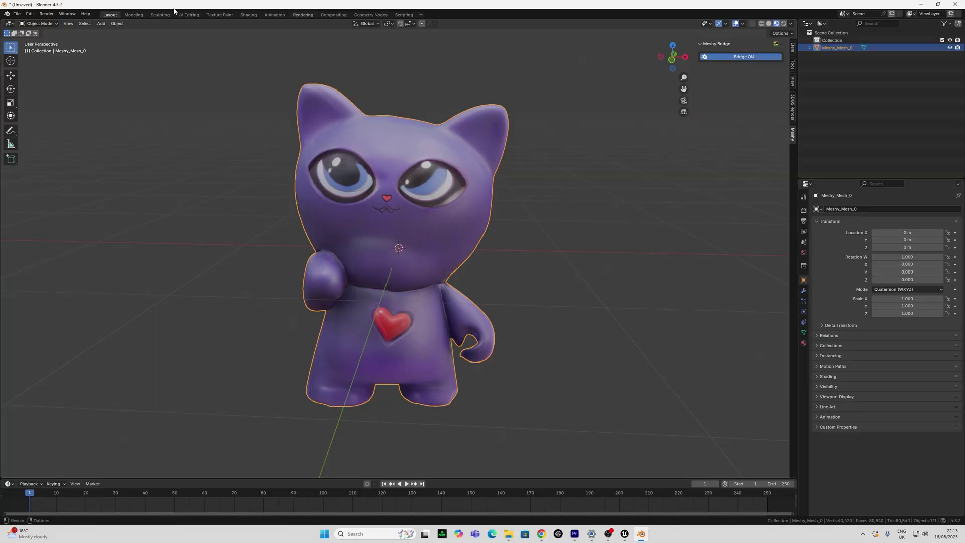
# Step: Switch to Blender's Sculpting workspace and inspect the cat figure's mesh in Edit Mode
pyautogui.click(159, 14)
pyautogui.press('Tab')
pyautogui.scroll(4, 444, 334)
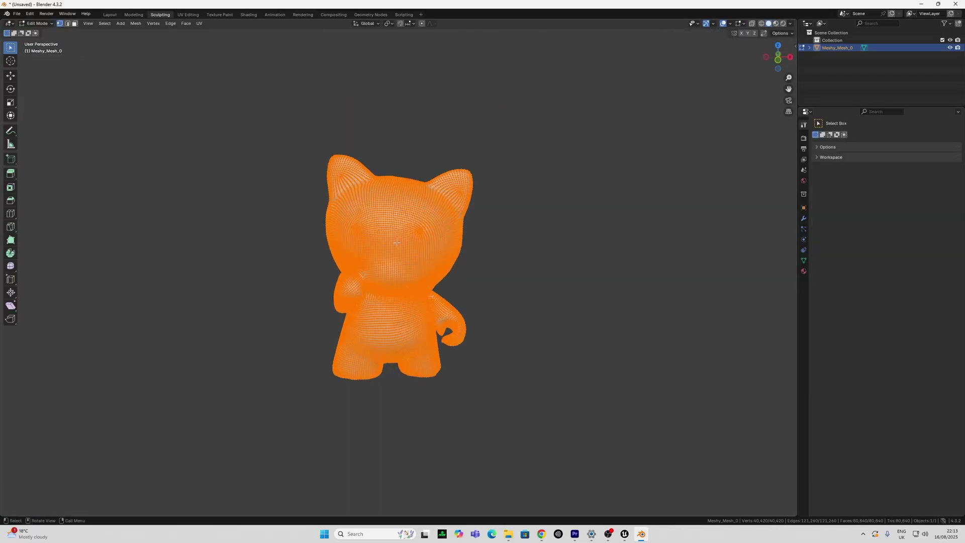
pyautogui.moveTo(402, 245); pyautogui.dragTo(392, 242, button='middle')
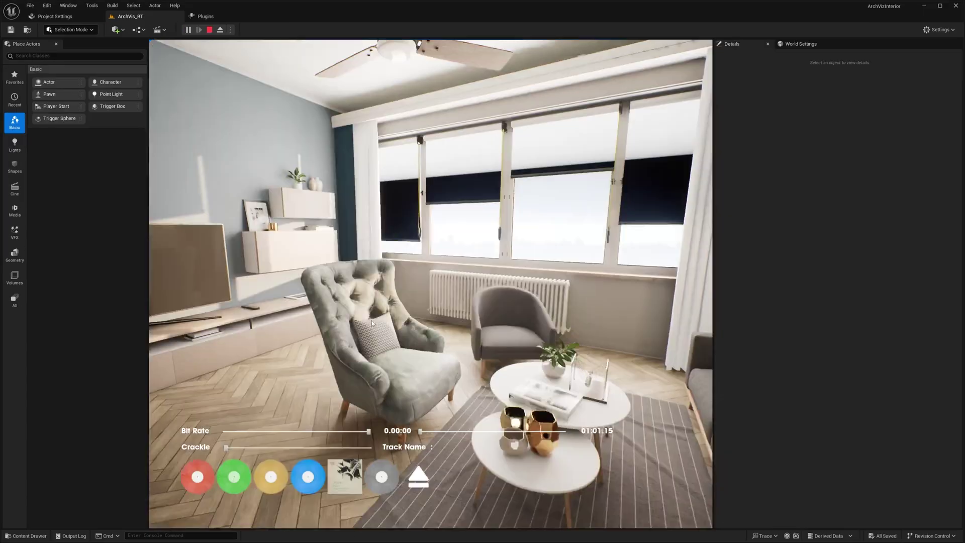
pyautogui.moveTo(372, 320); pyautogui.dragTo(332, 329)
pyautogui.press('w')
pyautogui.press('d')
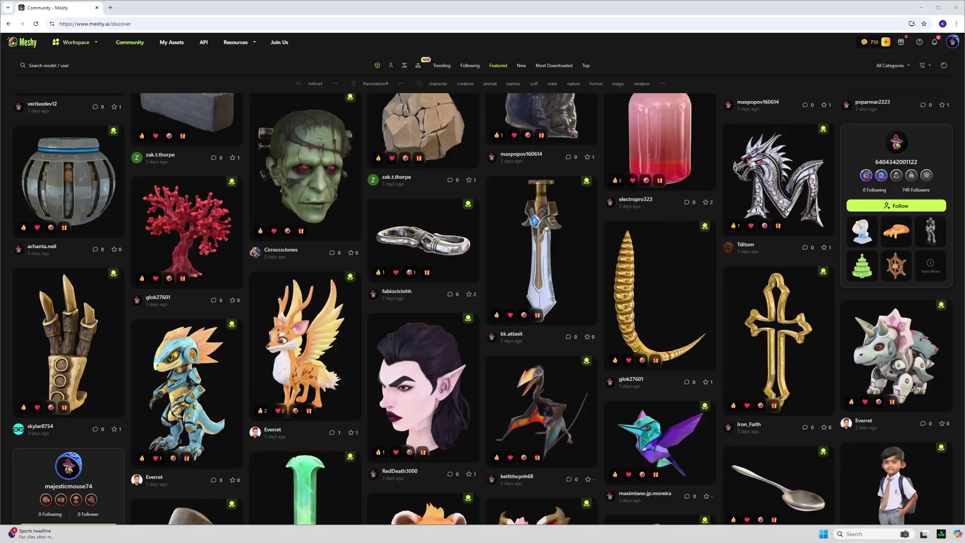
# Step: Browse the featured models on the Meshy Community page
pyautogui.scroll(10, 369, 381)
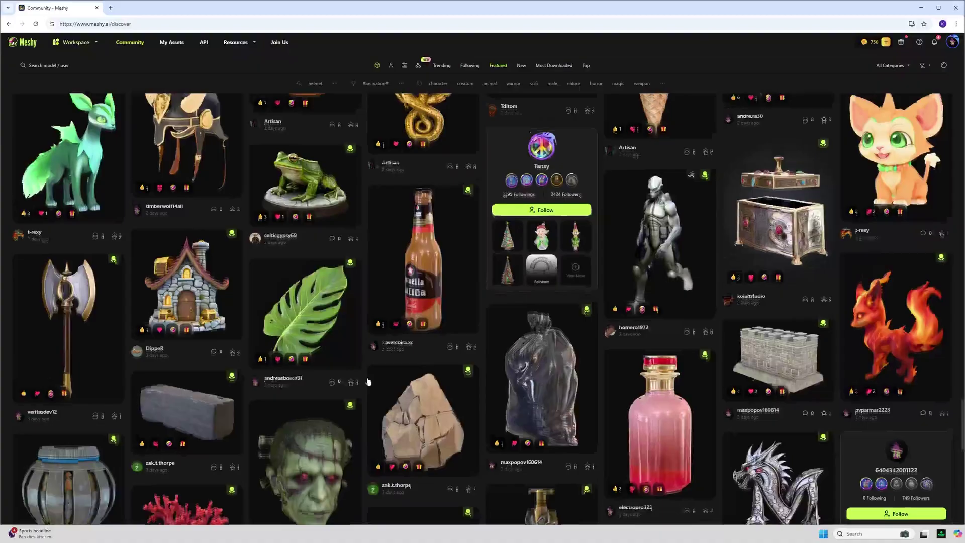
pyautogui.scroll(10, 369, 380)
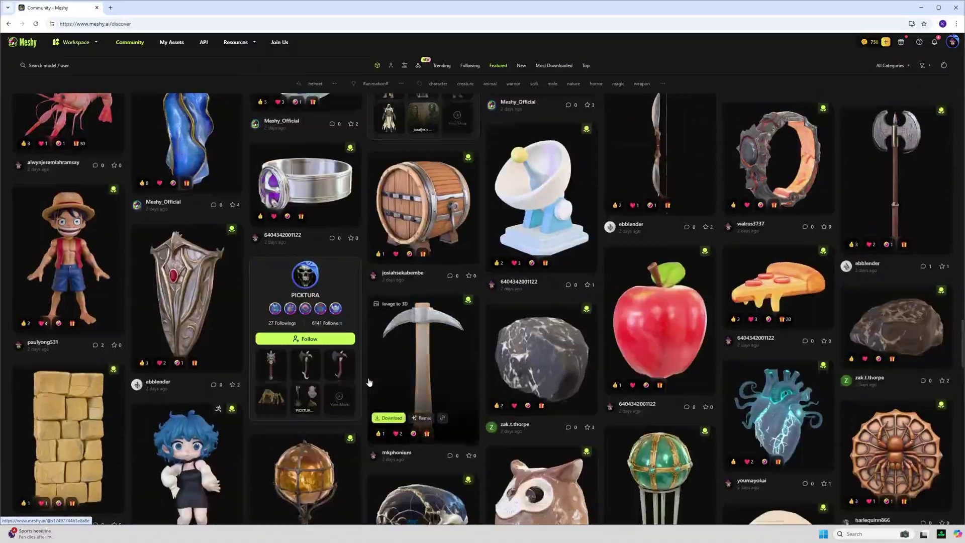
pyautogui.scroll(10, 369, 380)
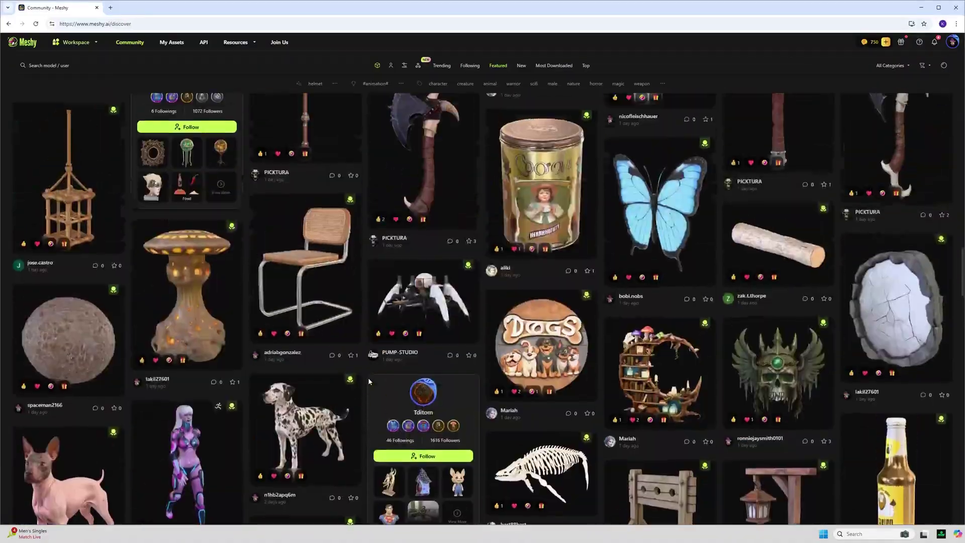
pyautogui.scroll(5, 368, 378)
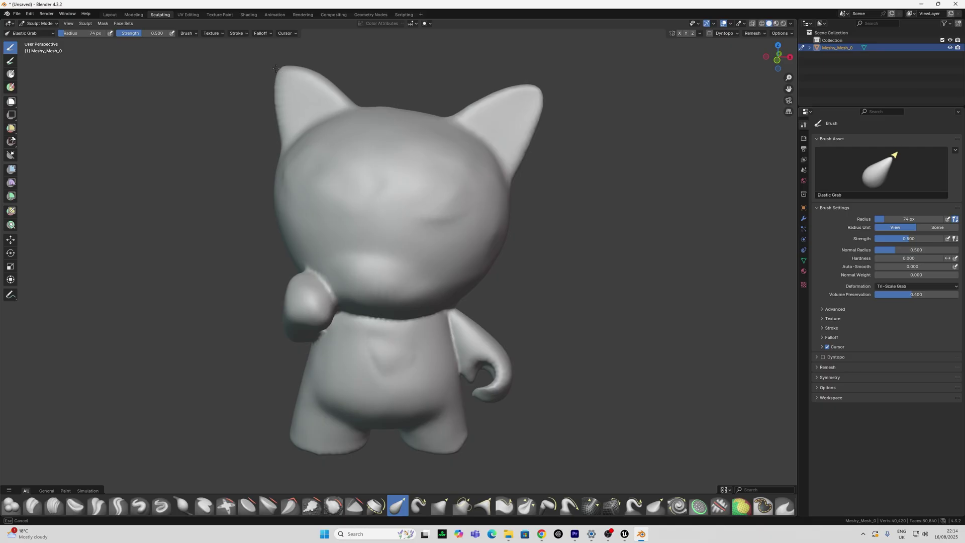
# Step: In Blender, sculpt the cat figure's body with the Elastic Grab brush
pyautogui.moveTo(391, 349); pyautogui.dragTo(371, 308, button='middle')
pyautogui.scroll(1, 447, 351)
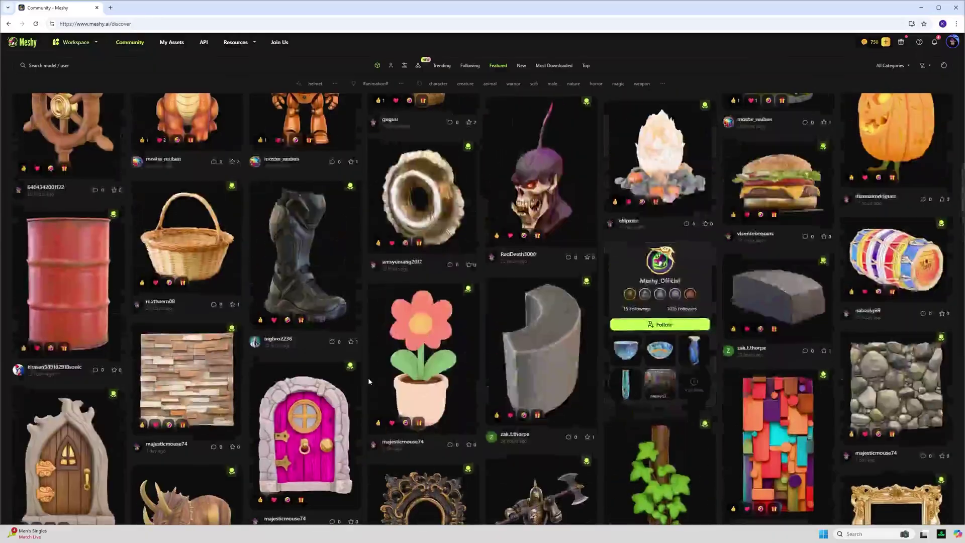
# Step: Return to the Meshy Community page and look through more featured models
pyautogui.scroll(2, 368, 381)
pyautogui.scroll(10, 368, 377)
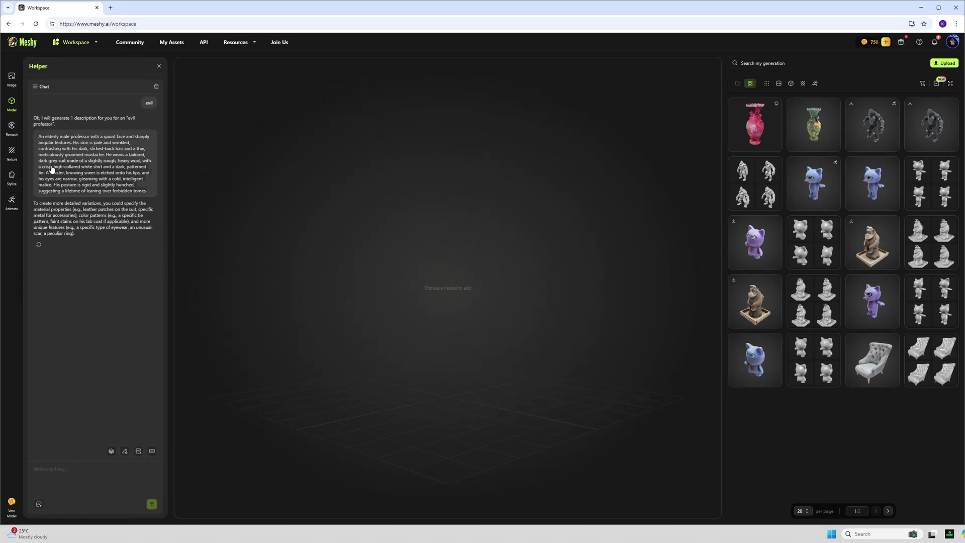
# Step: Add the 360 Power Spin Jump animation from the library to the rigged gorilla cyborg character
pyautogui.click(65, 208)
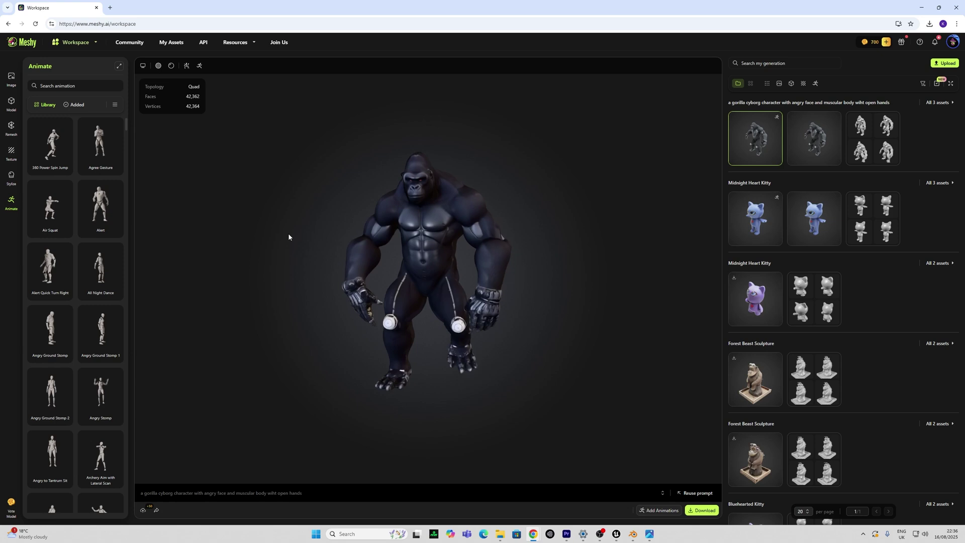
pyautogui.moveTo(46, 279)
pyautogui.moveTo(47, 141)
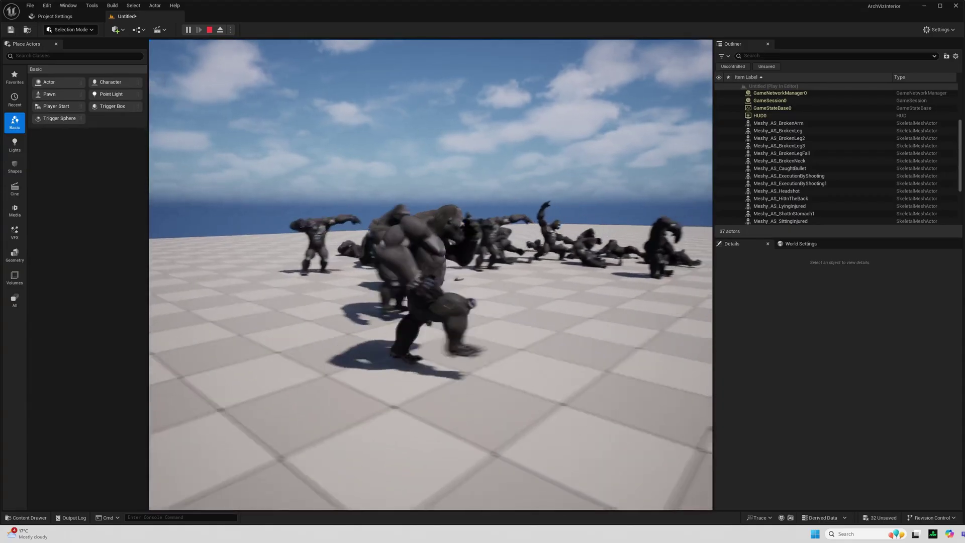
# Step: Switch to Unreal Engine and run the gorilla character around the level in the play session
pyautogui.press('w')
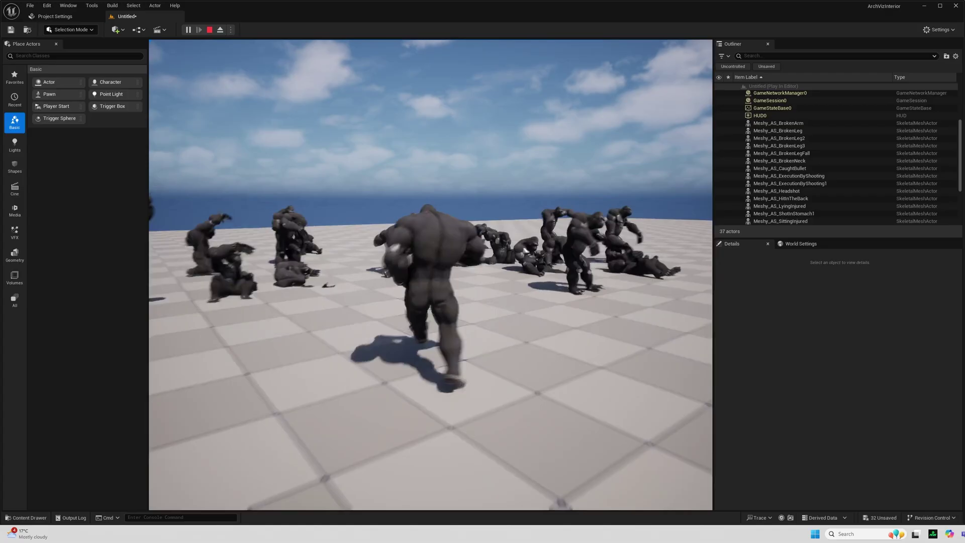
pyautogui.press('d')
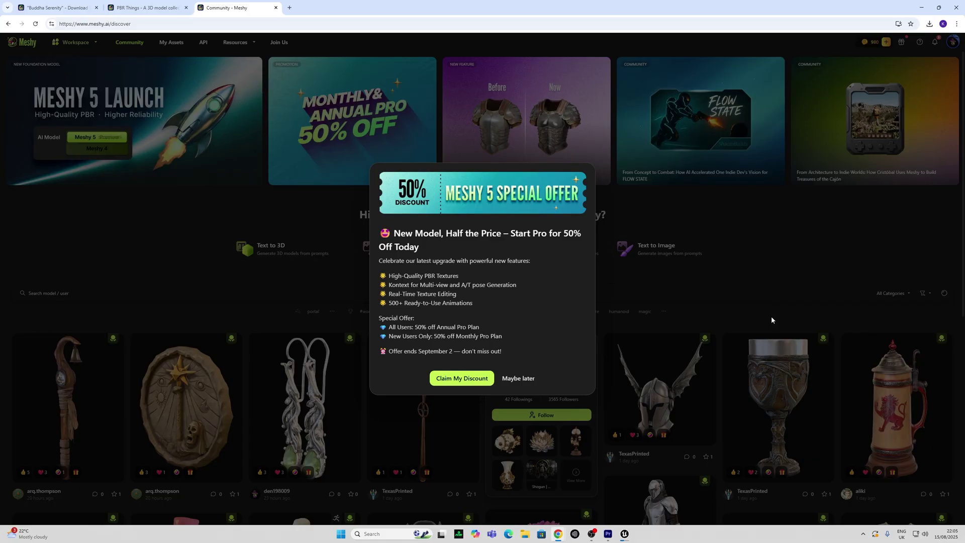
# Step: In Meshy, dismiss the Meshy 5 special offer and browse the featured community models
pyautogui.click(770, 319)
pyautogui.scroll(-7, 770, 319)
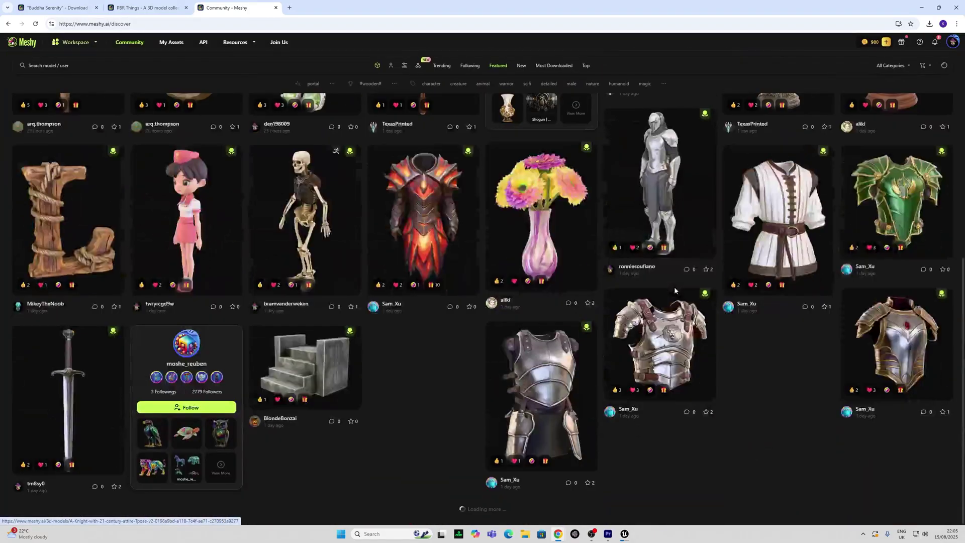
pyautogui.scroll(-5, 675, 290)
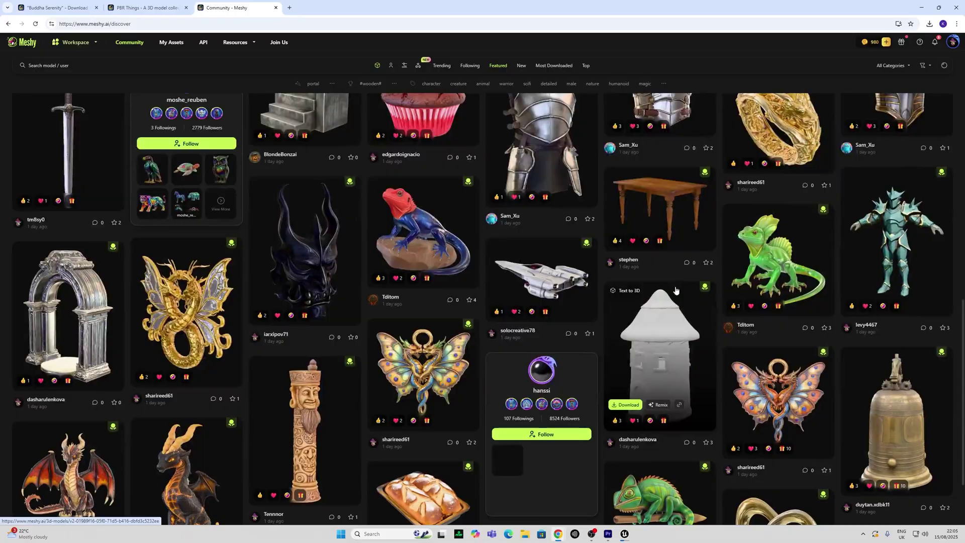
pyautogui.scroll(-2, 676, 290)
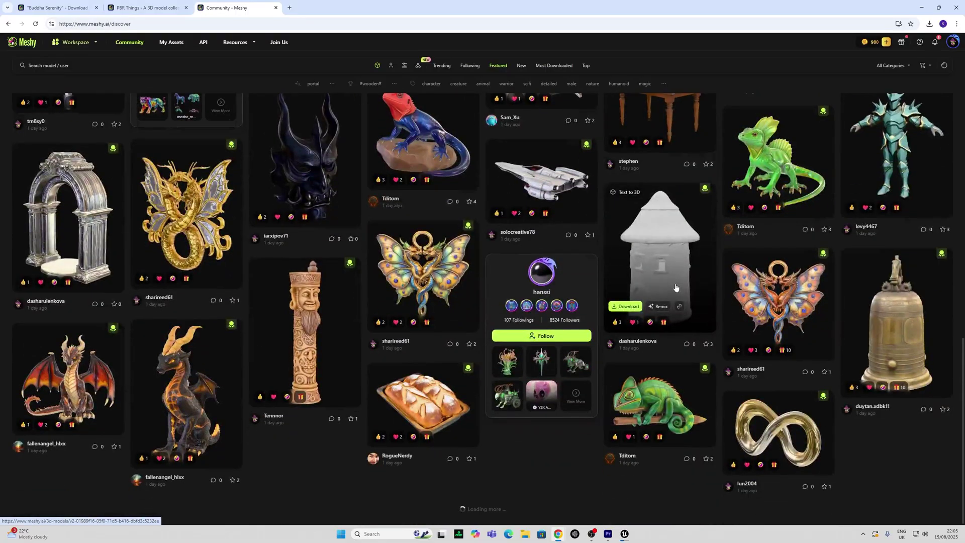
pyautogui.scroll(15, 676, 288)
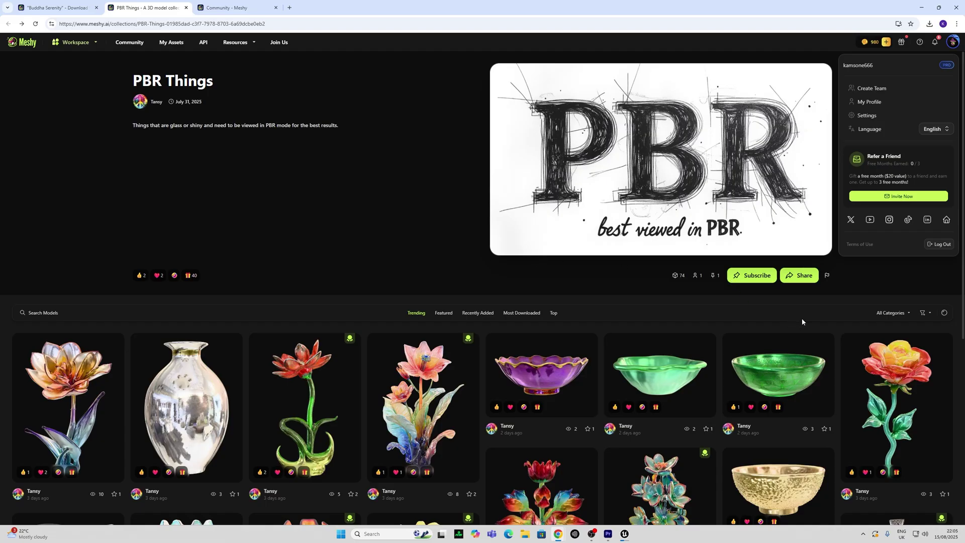
# Step: Download the tall flared vase from the PBR Things collection in fbx format
pyautogui.click(274, 354)
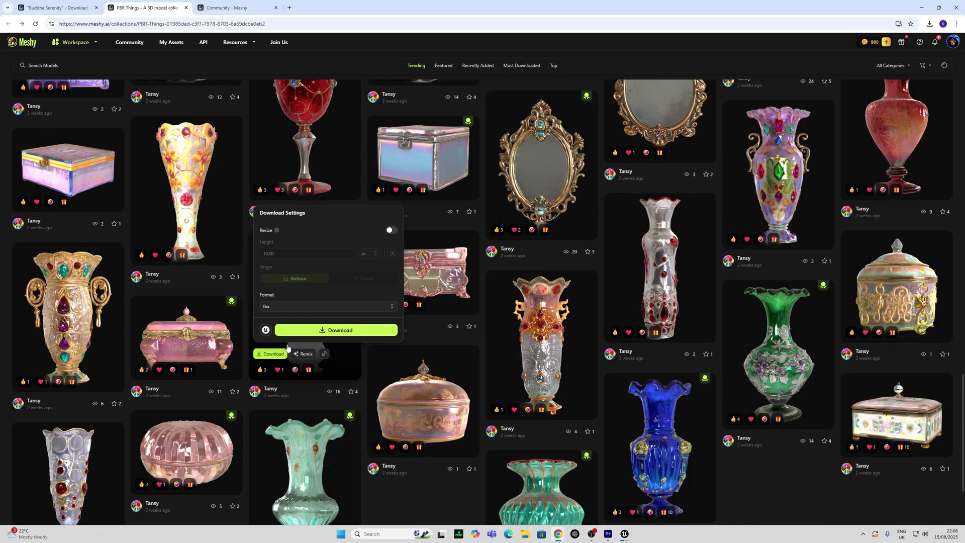
pyautogui.click(308, 307)
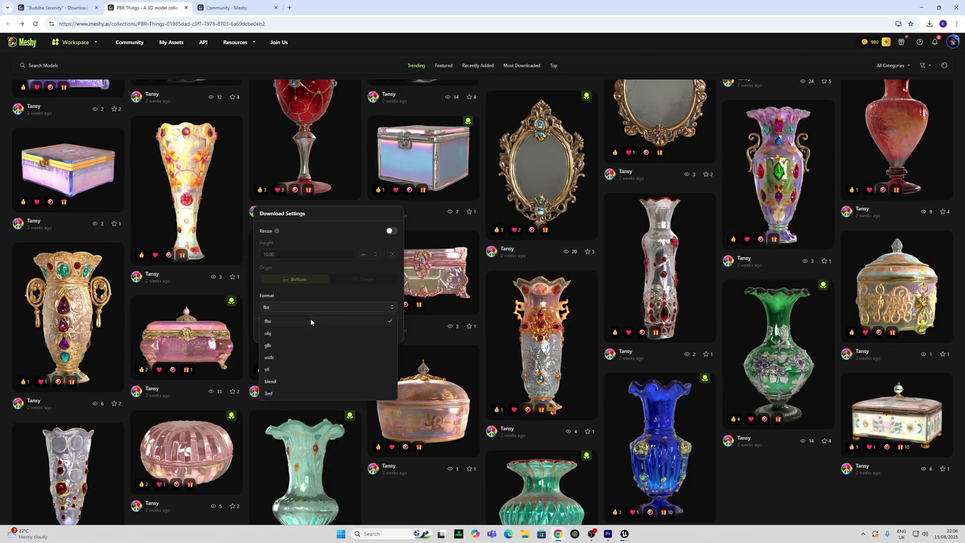
pyautogui.click(327, 321)
pyautogui.click(336, 332)
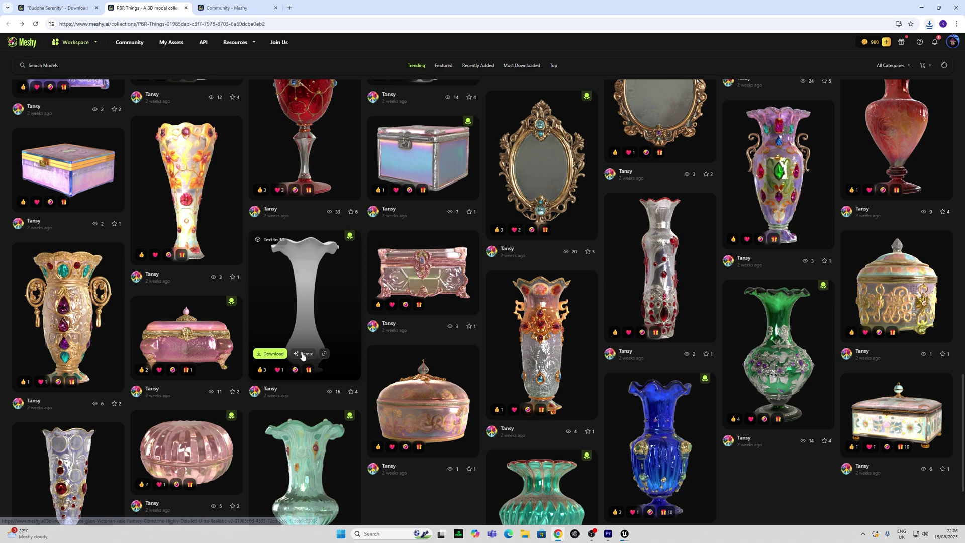
# Step: Remix the tall vase and generate drafts from the prompt "Ornate glass Victorian vase, Fantasy, Gemstone, Highly Detailed, Ultra Realistic"
pyautogui.click(303, 354)
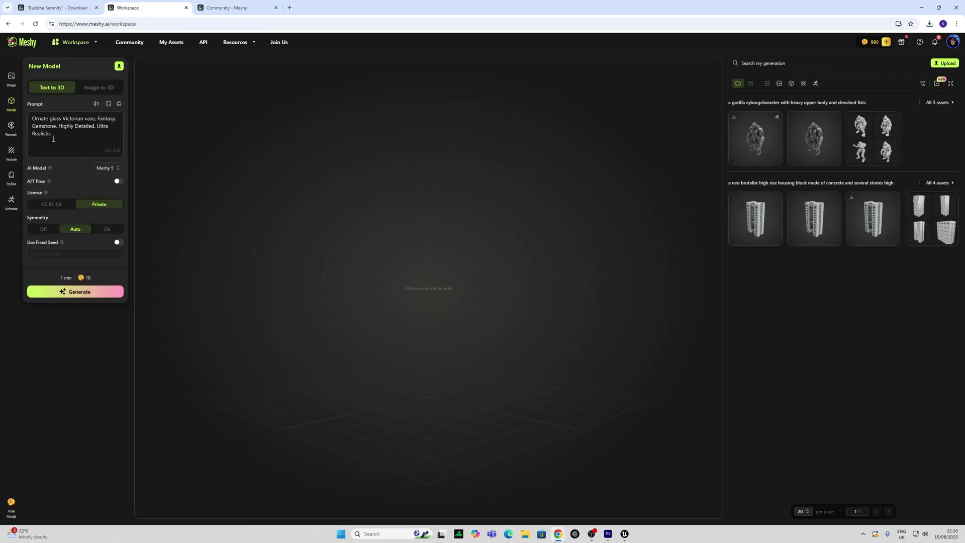
pyautogui.click(84, 294)
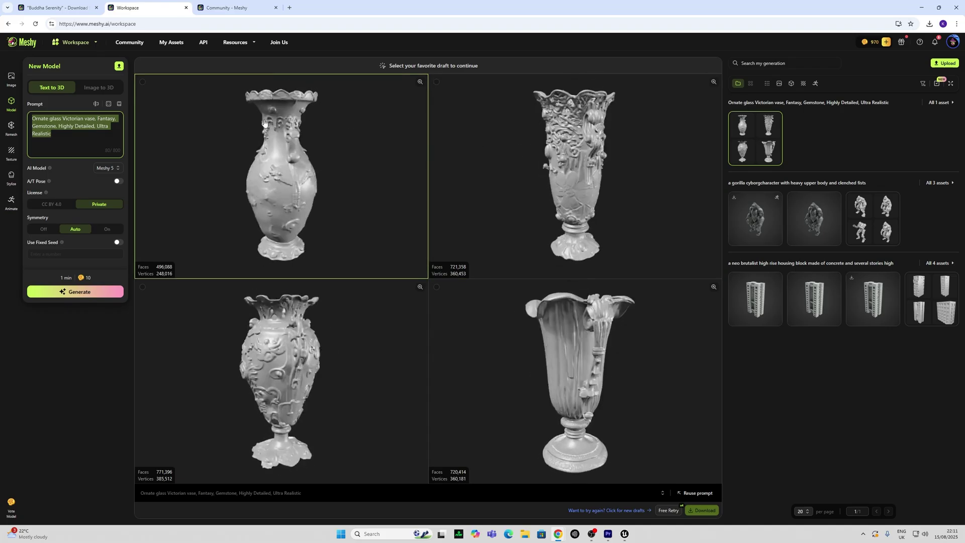
# Step: Generate the final model from the first vase draft with a fixed 30K polycount, Quad topology, texture and PBR maps
pyautogui.click(210, 113)
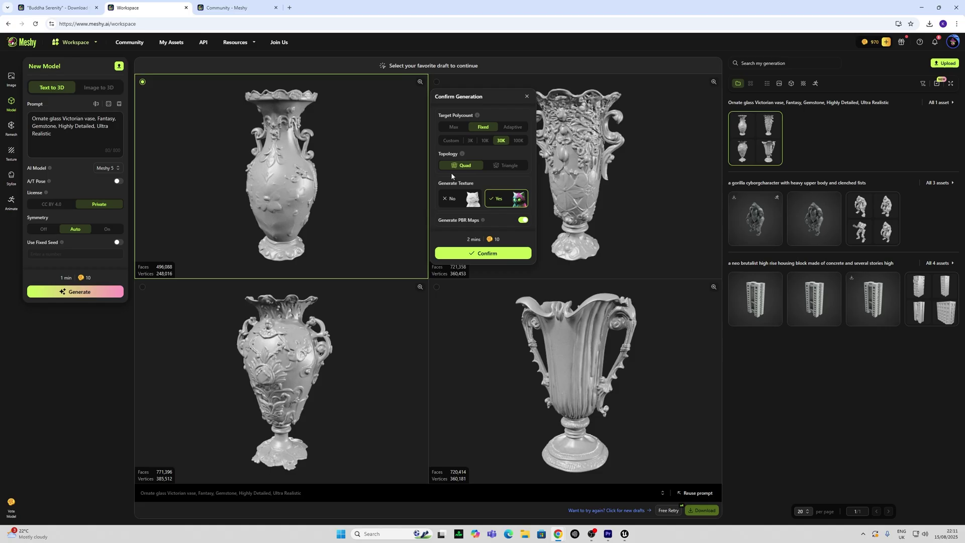
pyautogui.click(480, 254)
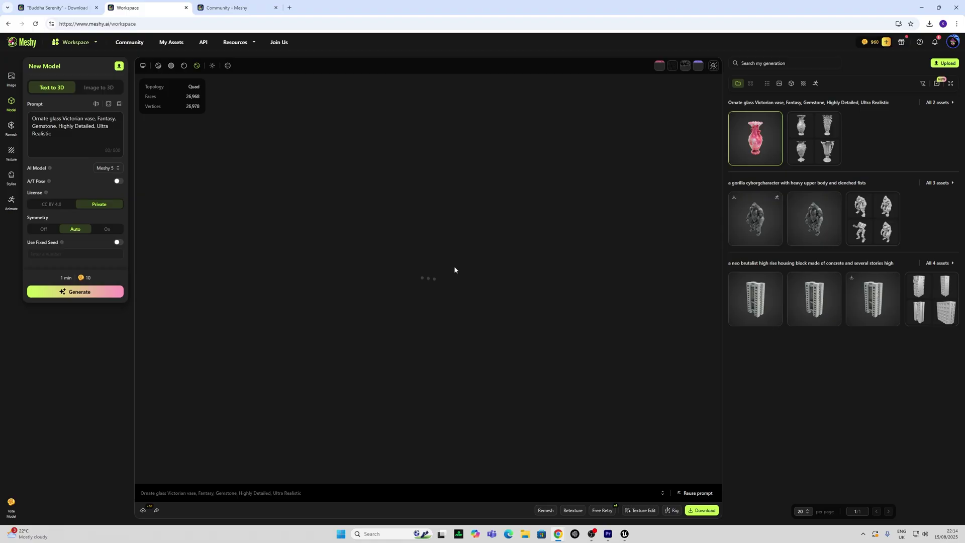
# Step: Turn on the floor grid and wireframe overlay and inspect the pink vase's mesh up close
pyautogui.click(143, 66)
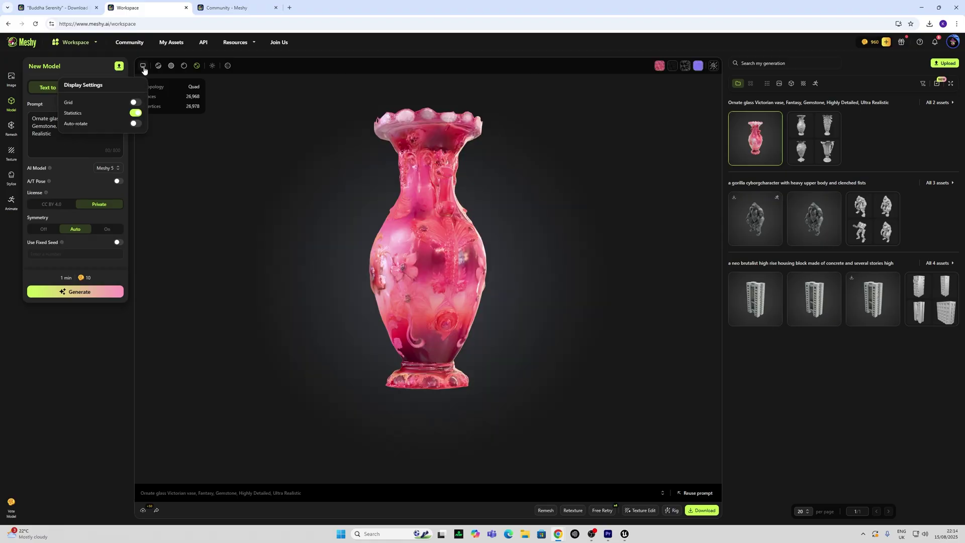
pyautogui.click(136, 103)
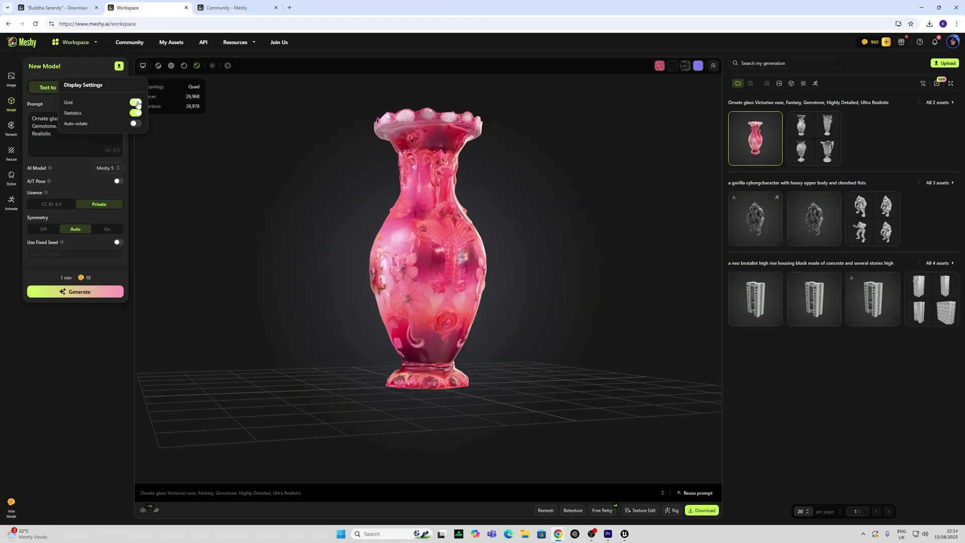
pyautogui.click(229, 66)
pyautogui.moveTo(347, 203); pyautogui.dragTo(376, 270)
pyautogui.scroll(5, 423, 217)
pyautogui.scroll(4, 449, 239)
pyautogui.scroll(-3, 327, 254)
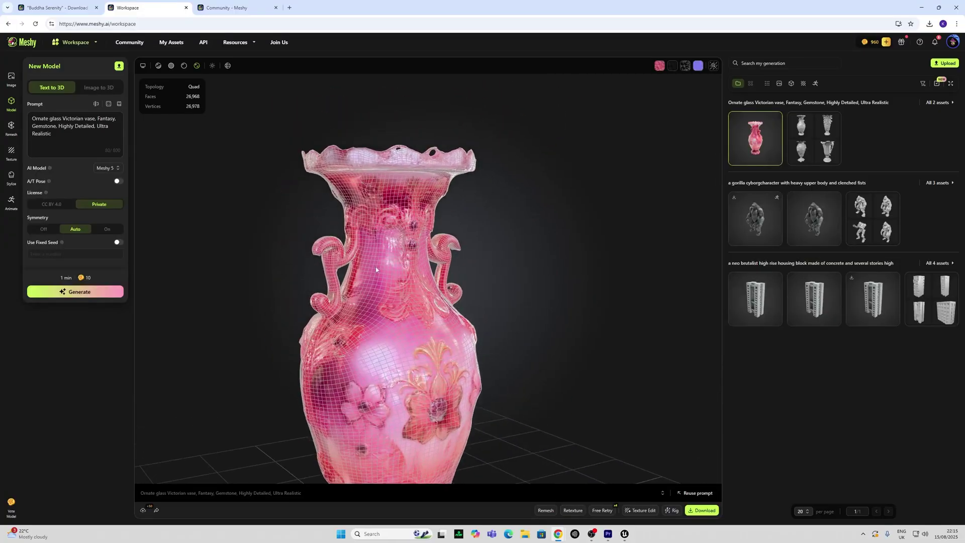
pyautogui.scroll(3, 376, 249)
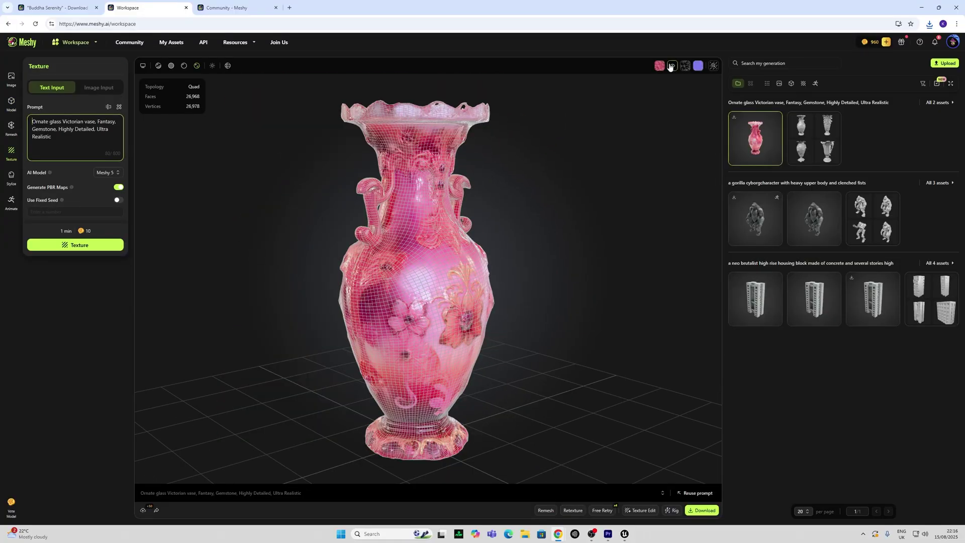
# Step: Examine the vase's roughness, metallic and normal maps on the model and open the flat texture map preview
pyautogui.click(672, 66)
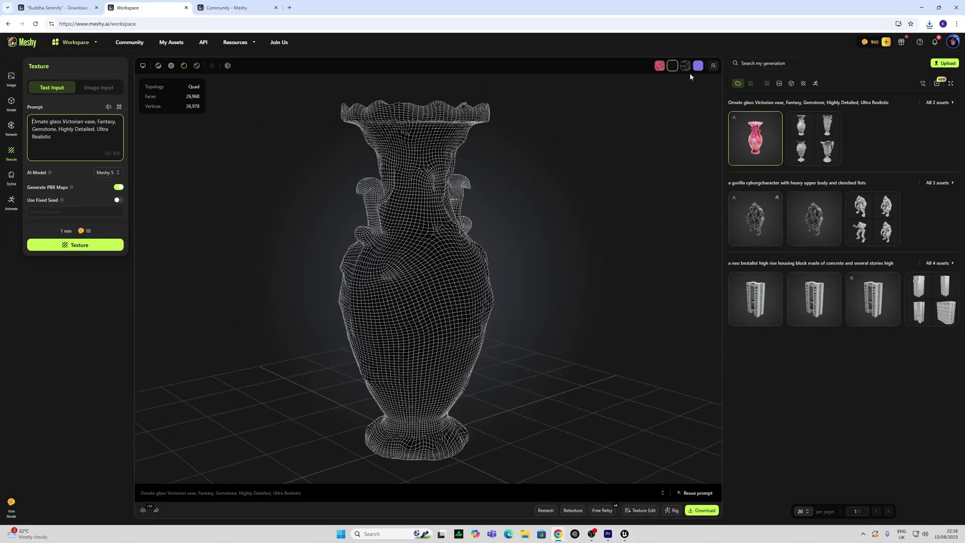
pyautogui.click(686, 67)
pyautogui.moveTo(471, 282); pyautogui.dragTo(418, 282)
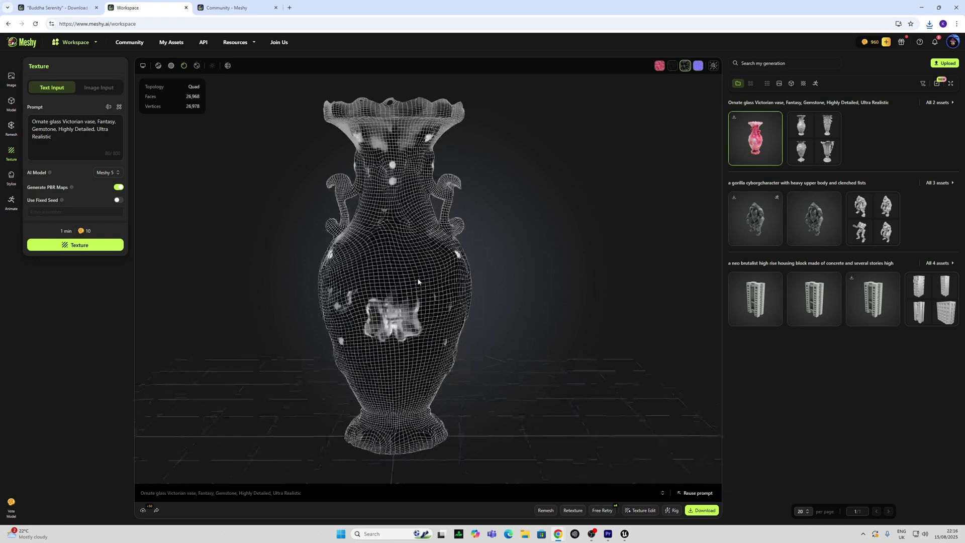
pyautogui.click(697, 71)
pyautogui.click(715, 68)
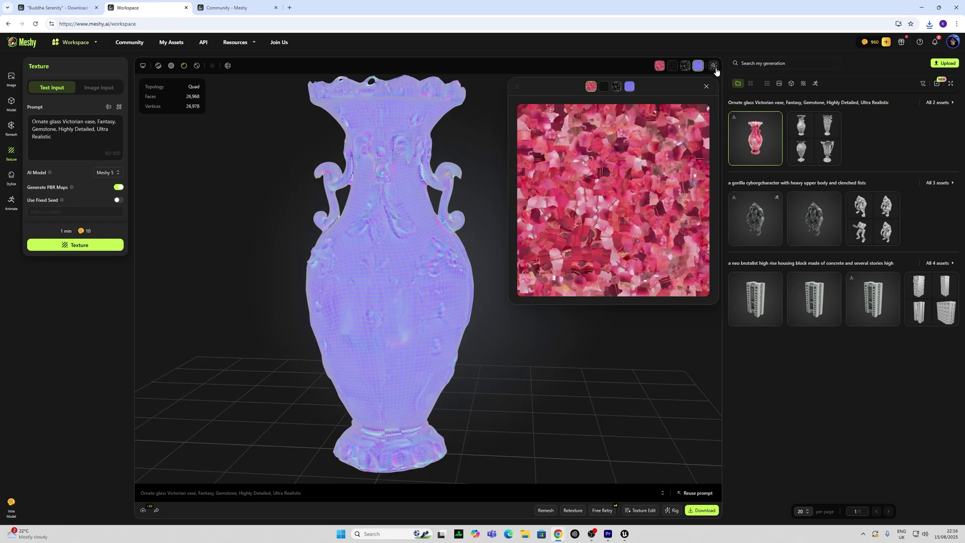
pyautogui.click(673, 66)
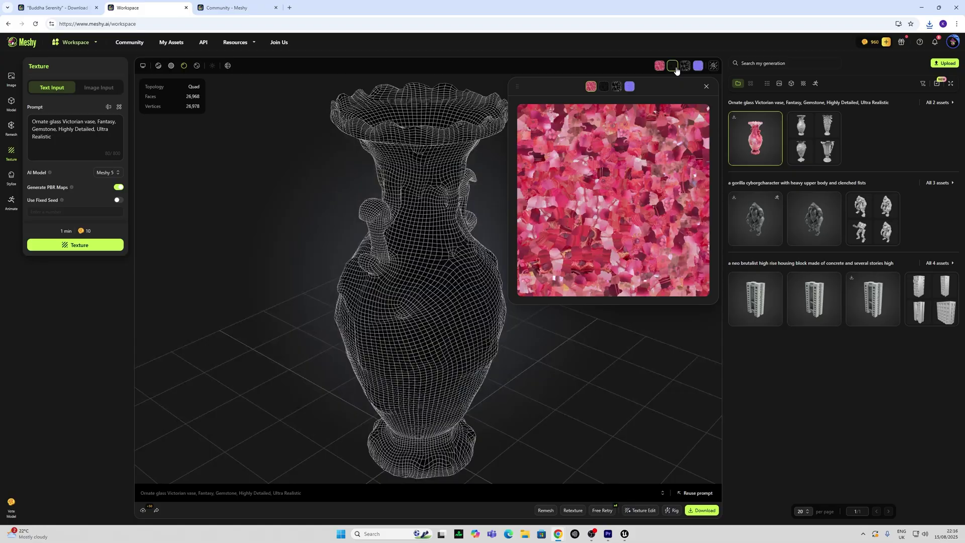
# Step: Close the flat texture map preview, show the vase in PBR preview, and adjust the environment lighting's strength and rotation
pyautogui.click(700, 67)
pyautogui.click(198, 68)
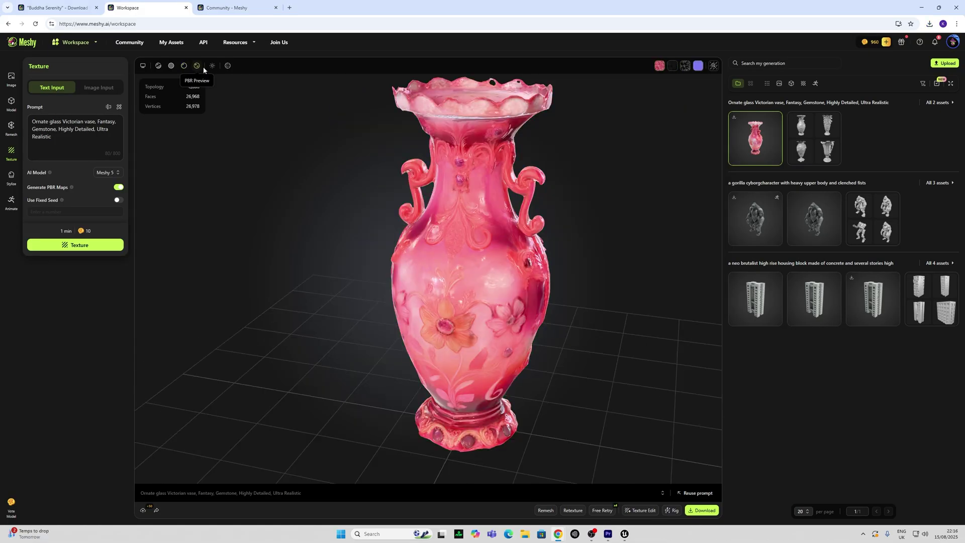
pyautogui.click(213, 67)
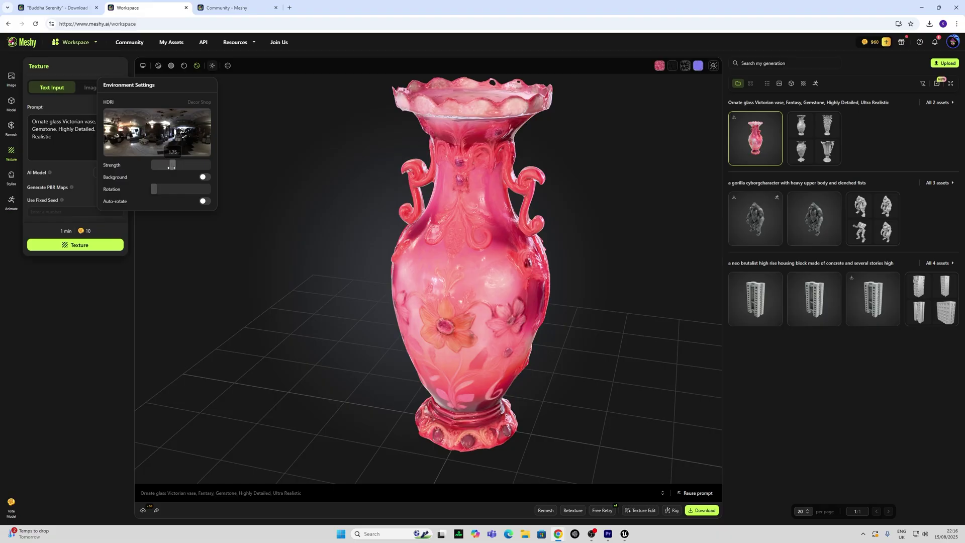
pyautogui.moveTo(171, 167); pyautogui.dragTo(180, 192)
pyautogui.moveTo(301, 284); pyautogui.dragTo(162, 134)
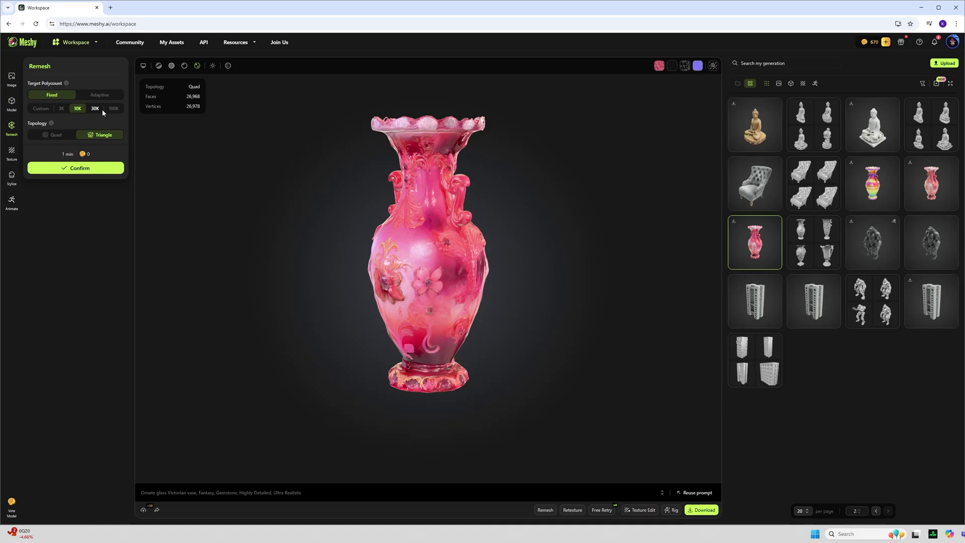
# Step: Retexture the pink vase from its existing text prompt with the Meshy 5 model and PBR map generation on
pyautogui.click(12, 153)
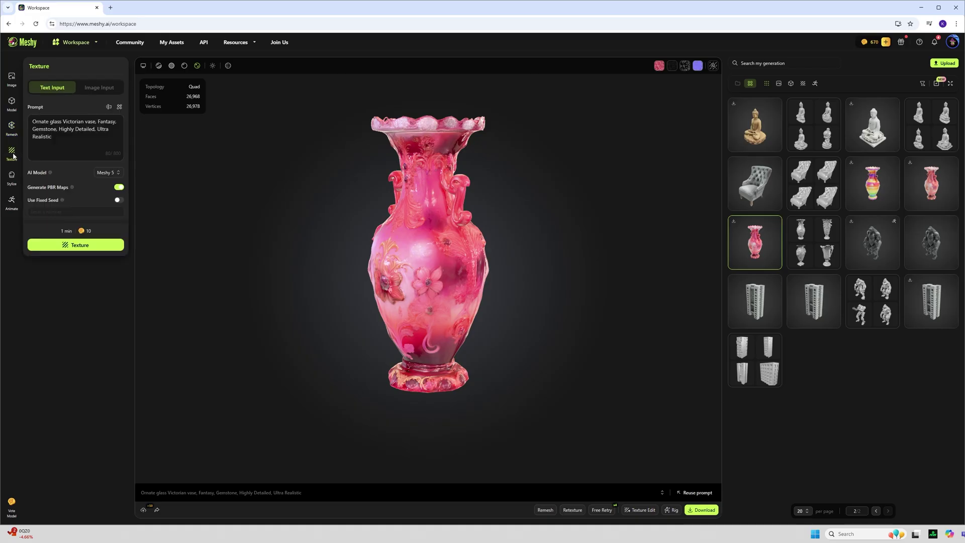
pyautogui.click(87, 250)
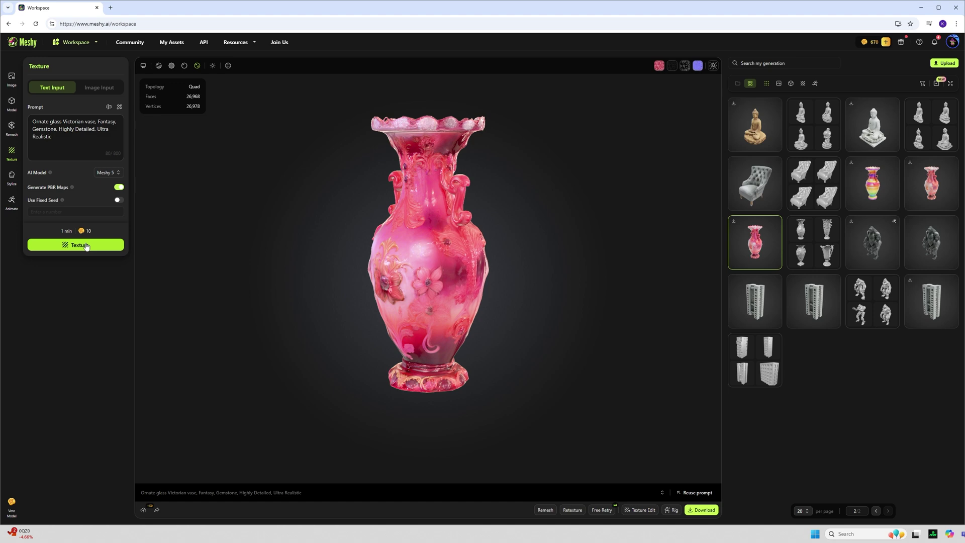
pyautogui.click(86, 246)
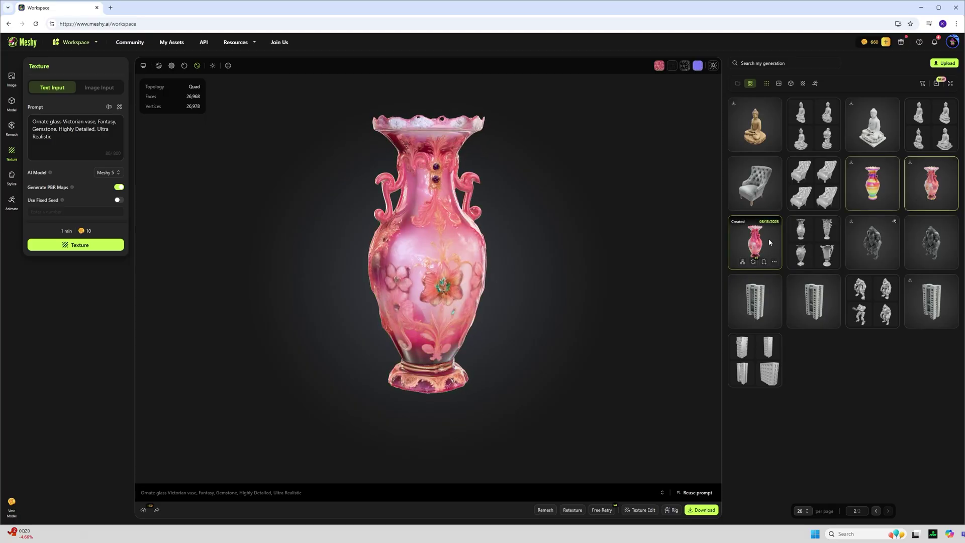
# Step: Replace the reference image with the vintage botanical picture and generate an image-based texture for the vase with PBR maps
pyautogui.click(100, 89)
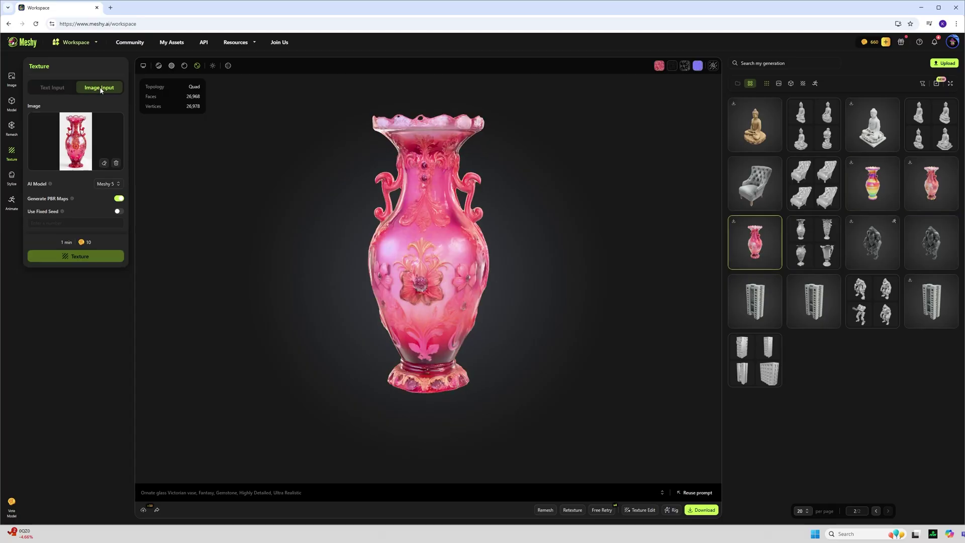
pyautogui.click(116, 164)
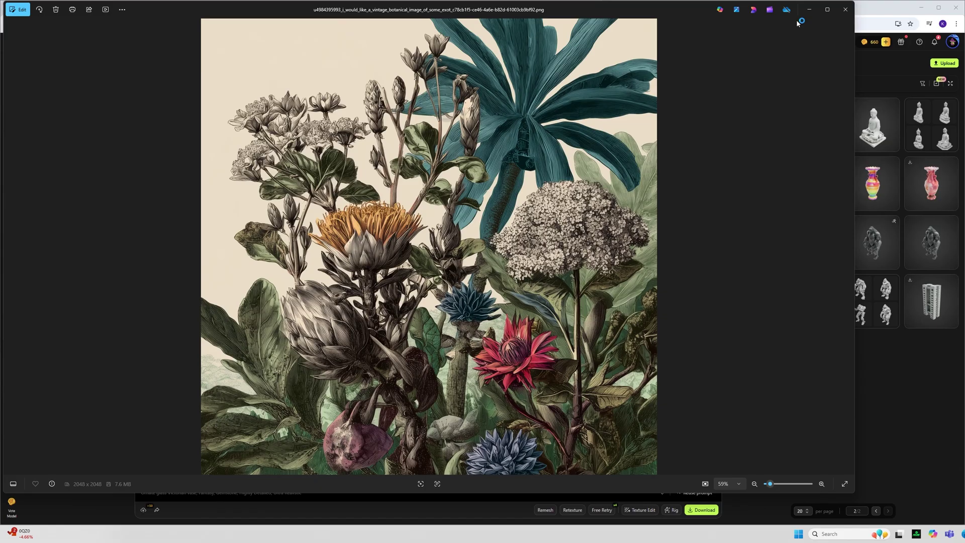
pyautogui.click(847, 10)
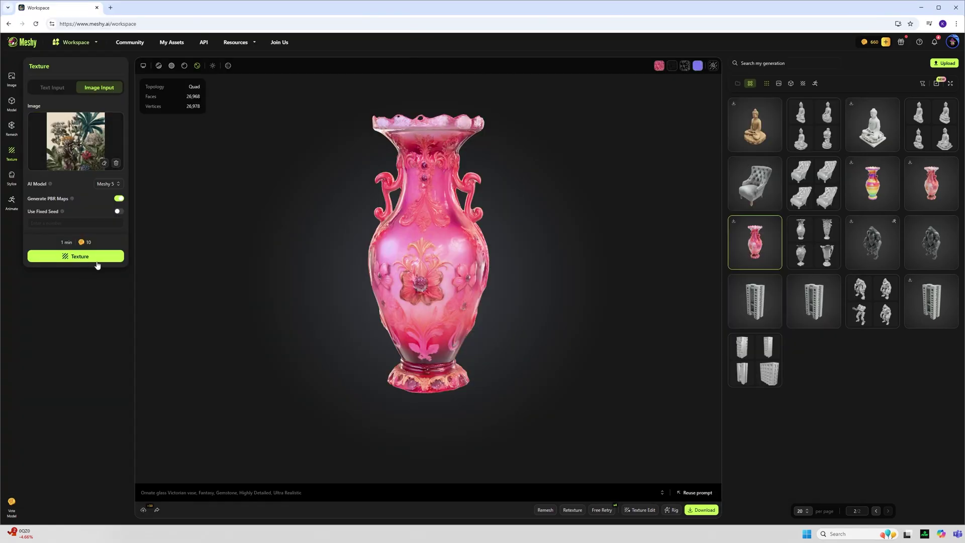
pyautogui.click(81, 257)
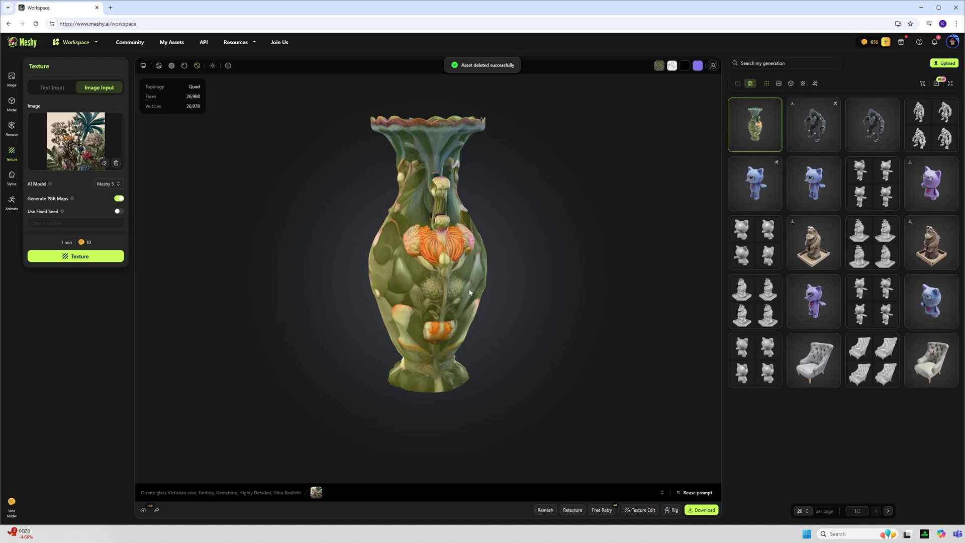
# Step: Examine the botanical texture up close and from all around the vase
pyautogui.scroll(3, 396, 266)
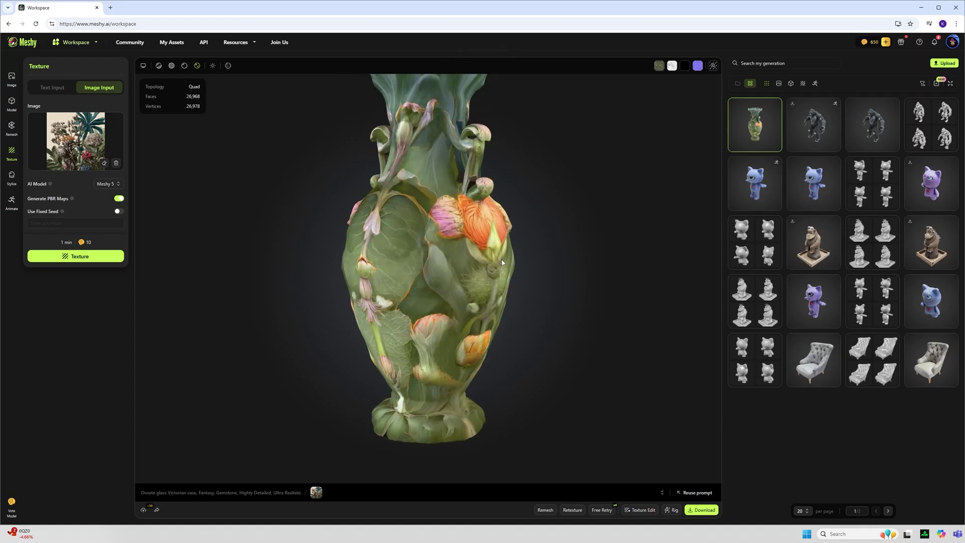
pyautogui.moveTo(502, 263); pyautogui.dragTo(533, 267)
pyautogui.scroll(-3, 447, 298)
pyautogui.moveTo(447, 297); pyautogui.dragTo(558, 295)
pyautogui.moveTo(382, 294); pyautogui.dragTo(483, 285)
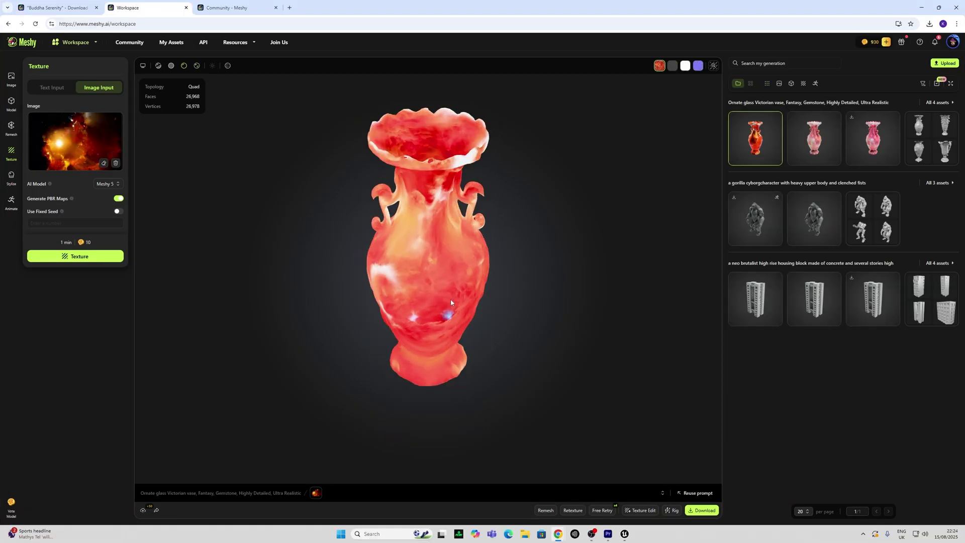
pyautogui.moveTo(447, 302); pyautogui.dragTo(524, 258)
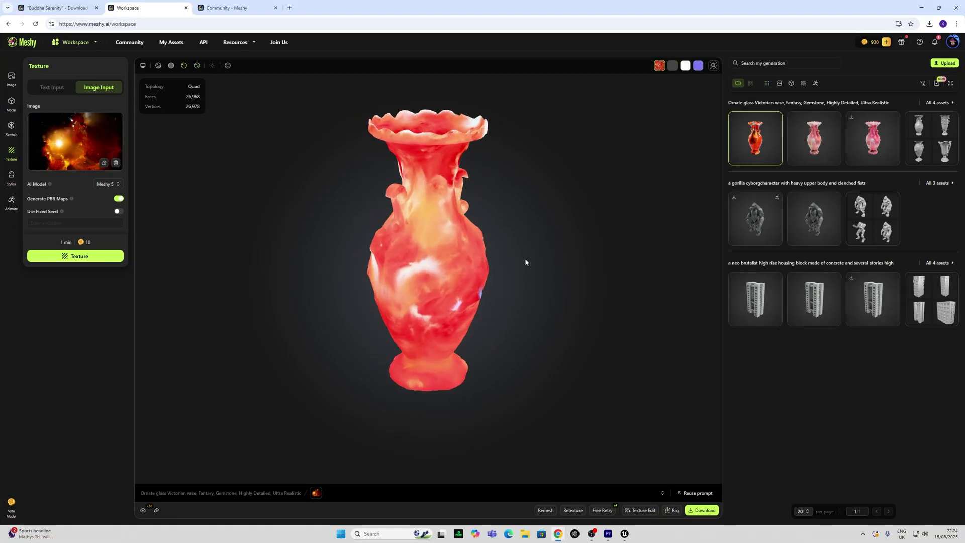
# Step: Open the retextured pink vase in Texture Edit and paint a regeneration mask over its entire visible side
pyautogui.click(880, 144)
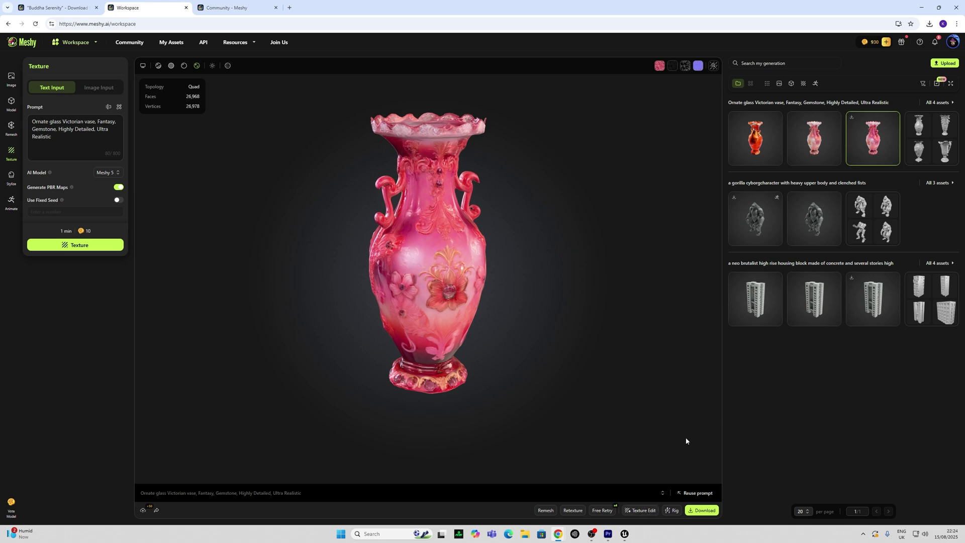
pyautogui.click(814, 139)
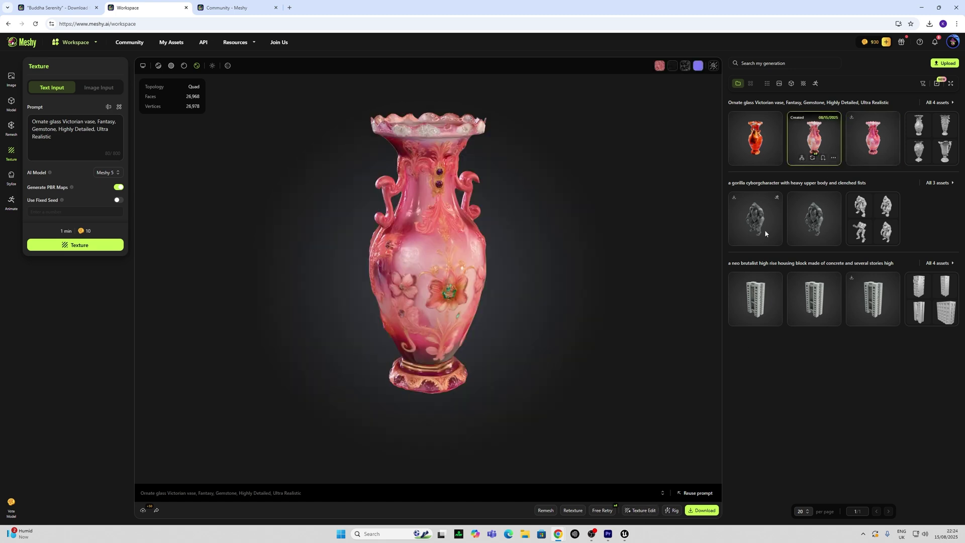
pyautogui.click(641, 511)
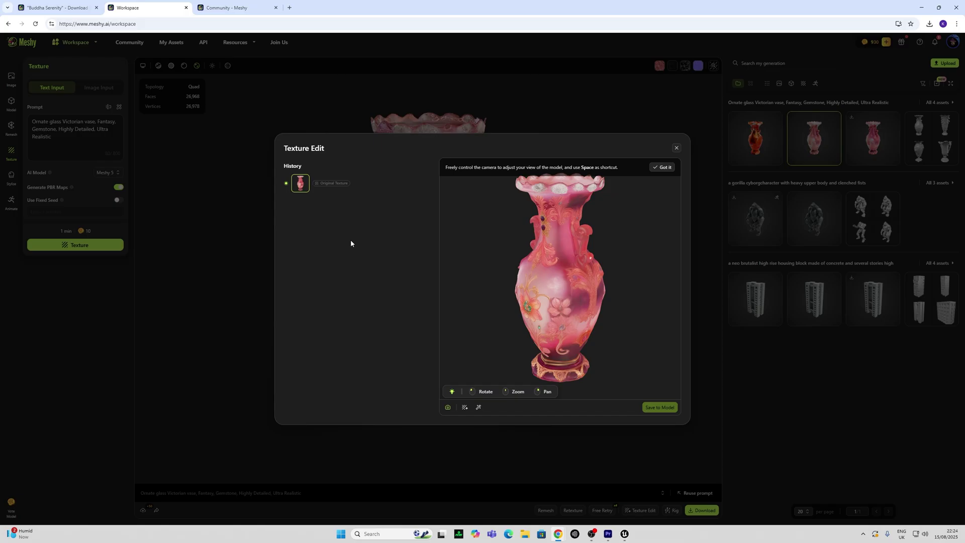
pyautogui.click(465, 409)
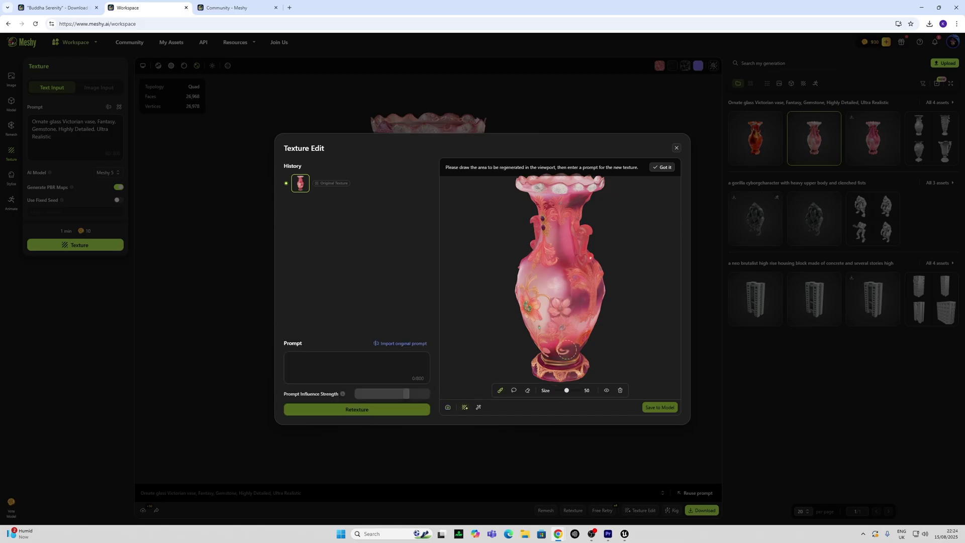
pyautogui.moveTo(593, 372)
pyautogui.mouseDown()
pyautogui.moveTo(491, 380)
pyautogui.moveTo(615, 361)
pyautogui.moveTo(520, 346)
pyautogui.moveTo(606, 326)
pyautogui.moveTo(607, 308)
pyautogui.moveTo(505, 296)
pyautogui.moveTo(513, 264)
pyautogui.moveTo(490, 251)
pyautogui.moveTo(467, 269)
pyautogui.moveTo(598, 231)
pyautogui.moveTo(498, 201)
pyautogui.moveTo(624, 179)
pyautogui.mouseUp()
pyautogui.moveTo(500, 186); pyautogui.dragTo(483, 187)
# Step: Retexture the masked area with the prompt "use a stepped raindbow lined pattern"
pyautogui.click(319, 369)
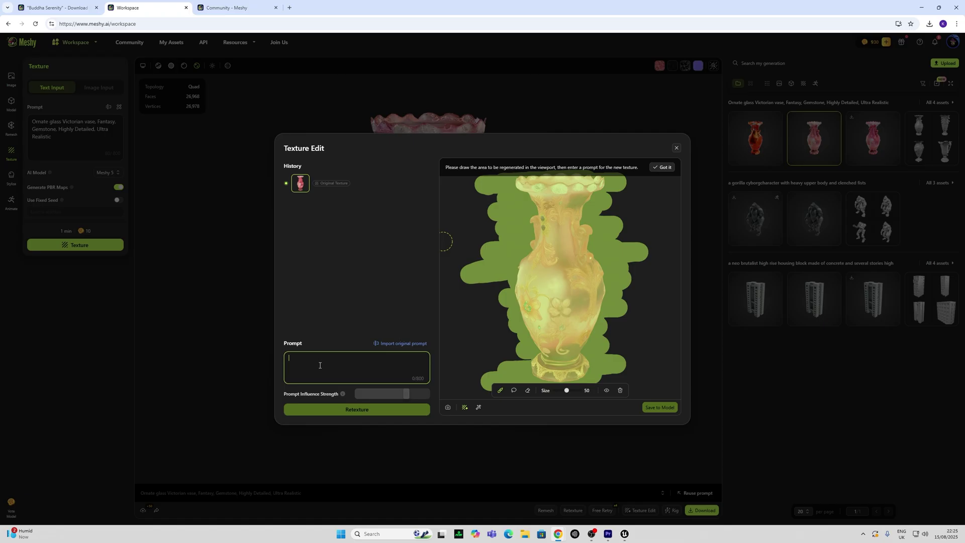
pyautogui.write('use a ga')
pyautogui.write('stepped raindbox ')
pyautogui.moveTo(318, 358)
pyautogui.mouseDown()
pyautogui.moveTo(301, 358)
pyautogui.moveTo(336, 359)
pyautogui.mouseUp()
pyautogui.write('lined pattern')
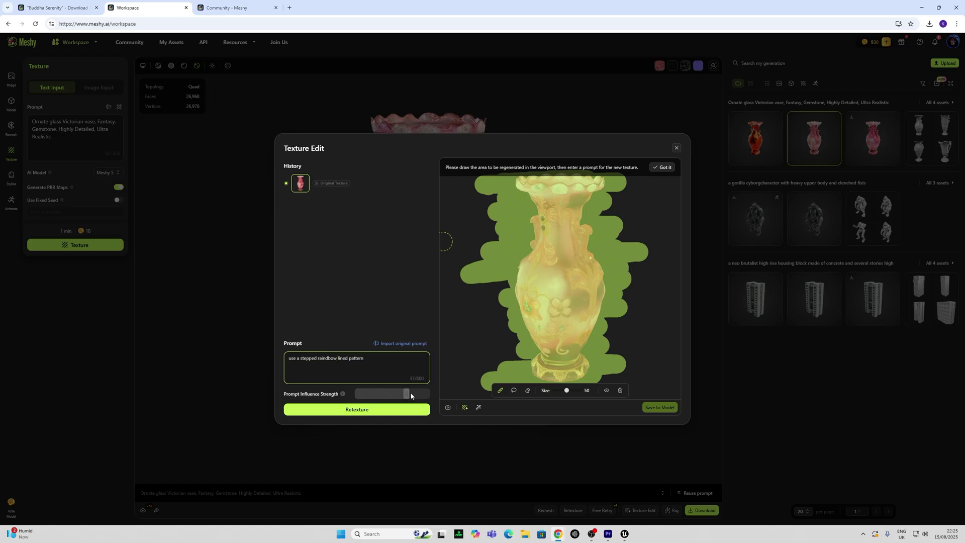
pyautogui.click(365, 410)
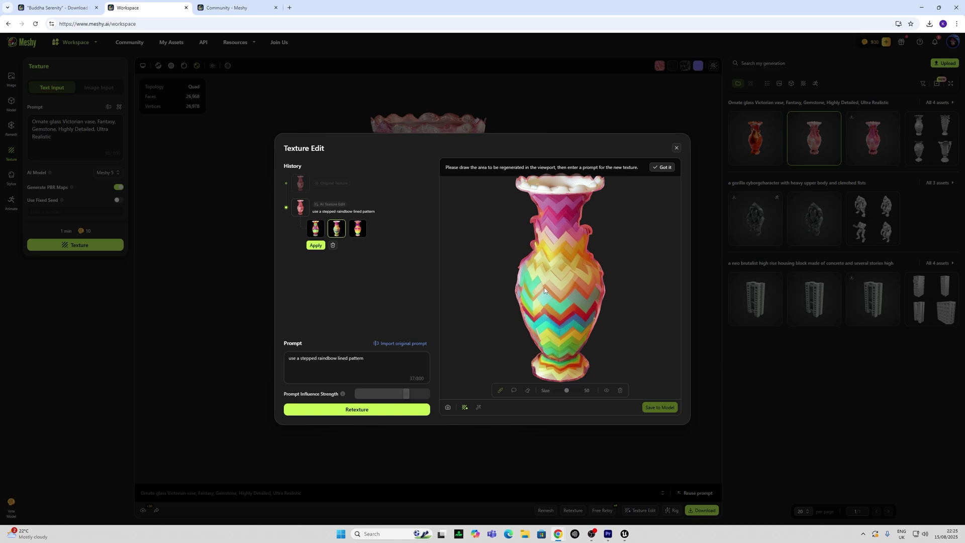
# Step: Compare the zigzag and striped texture variants, apply the horizontal rainbow stripes, and save the texture to the model
pyautogui.click(362, 234)
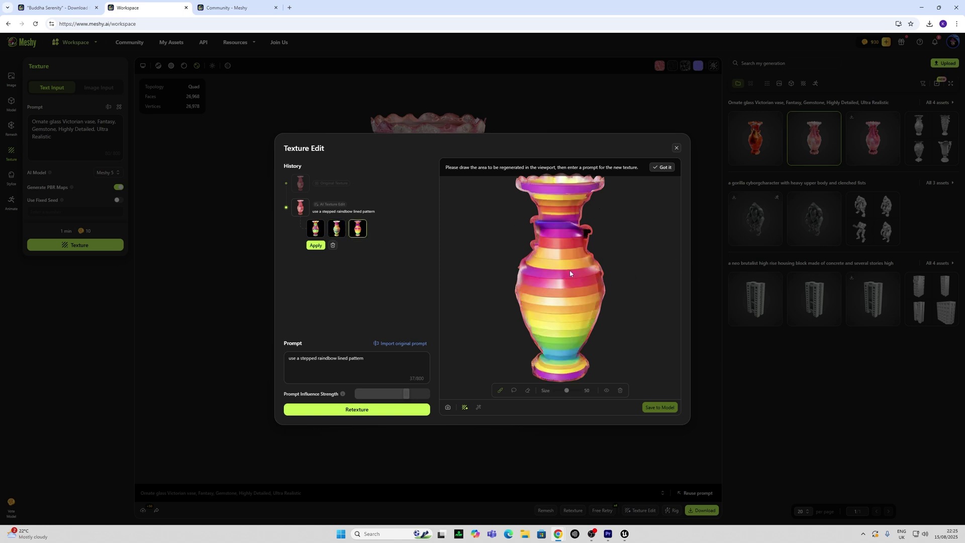
pyautogui.click(337, 228)
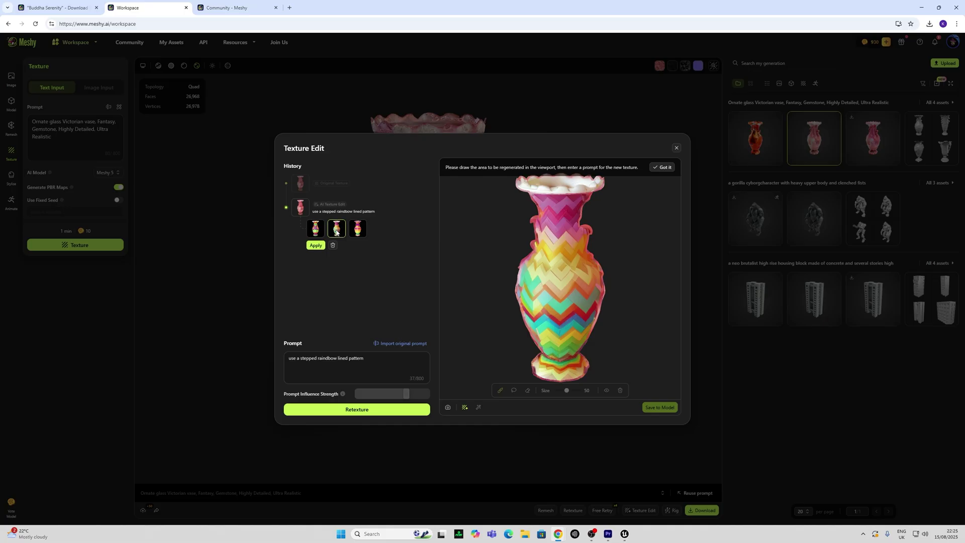
pyautogui.click(359, 232)
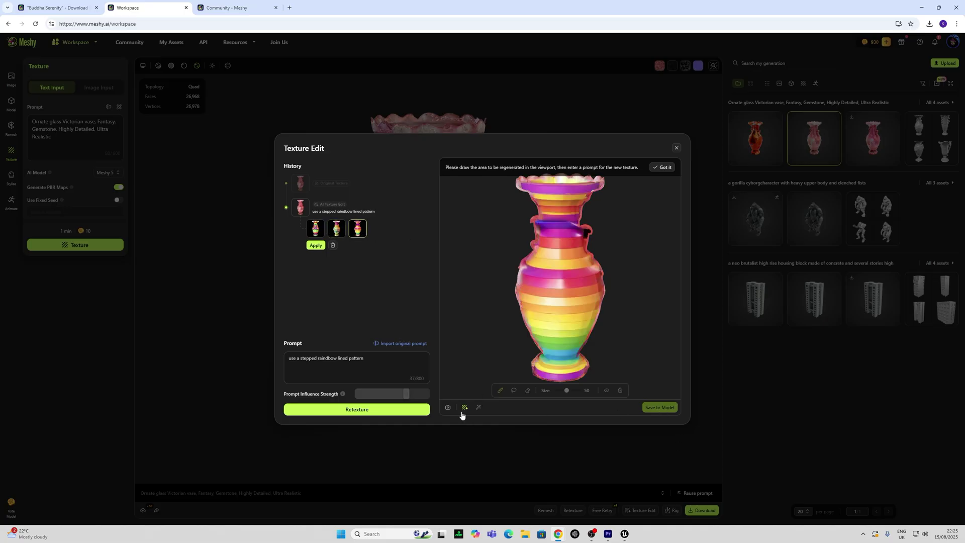
pyautogui.click(316, 245)
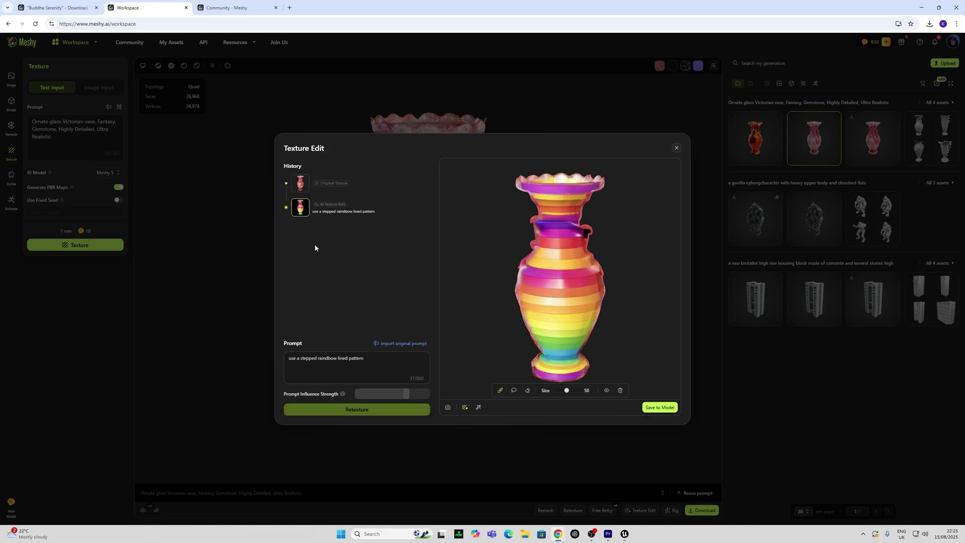
pyautogui.click(662, 407)
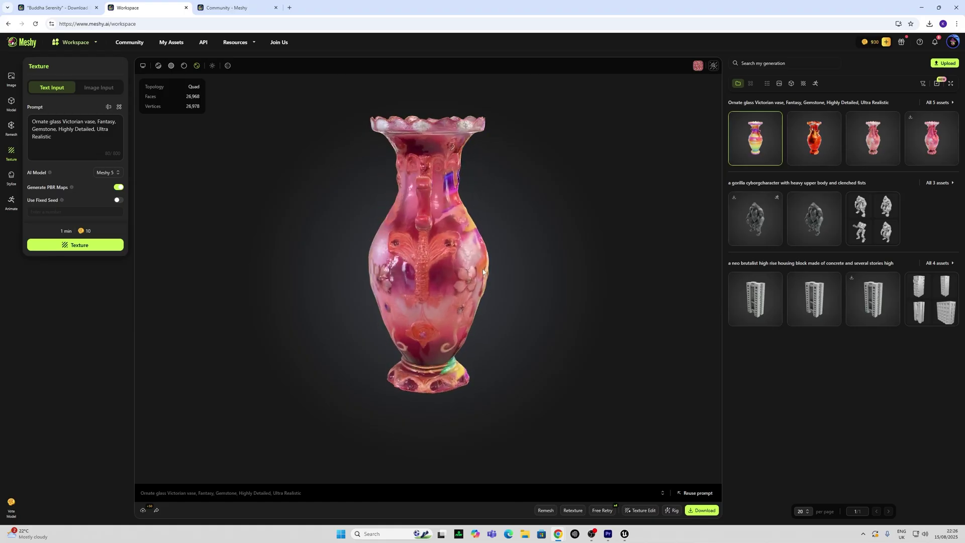
# Step: Inspect the rainbow-striped vase from other sides and download it in FBX format
pyautogui.moveTo(437, 267); pyautogui.dragTo(349, 267)
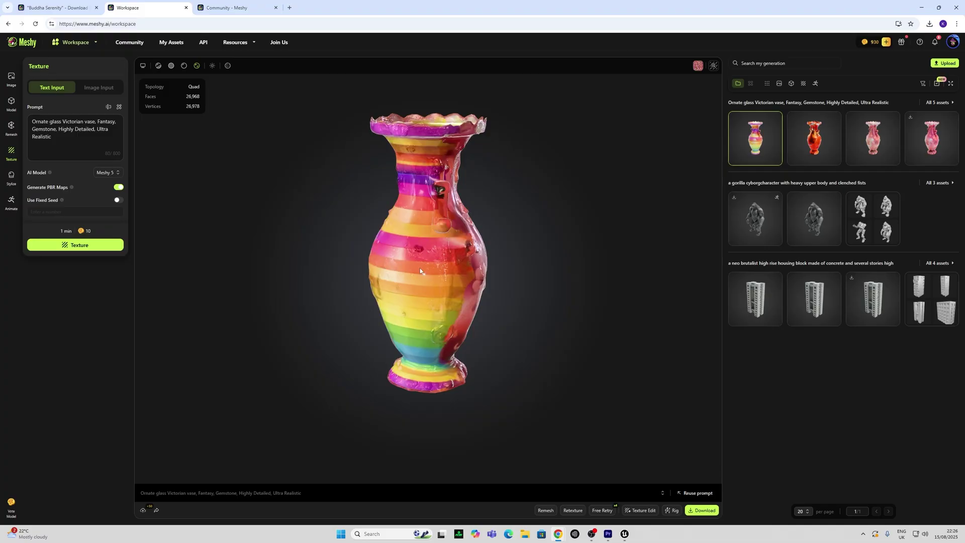
pyautogui.click(703, 511)
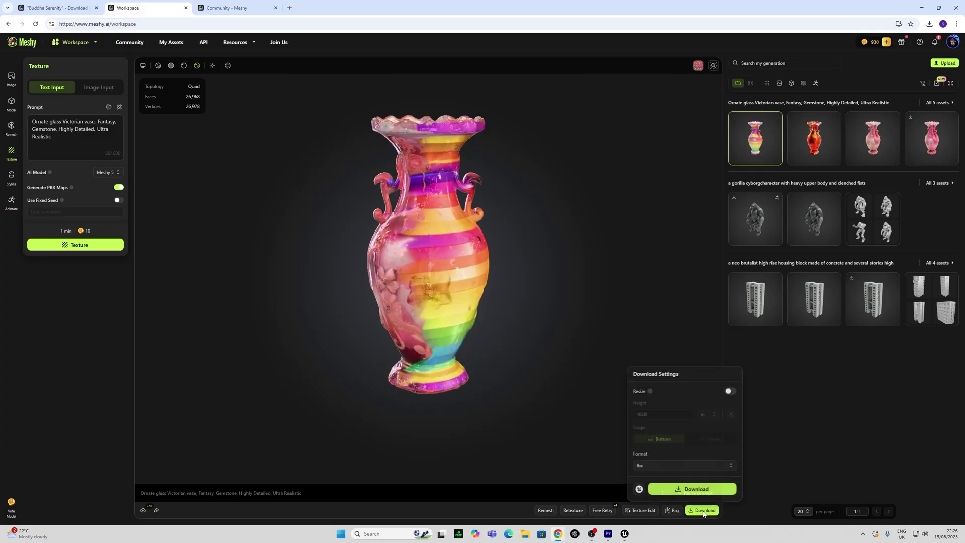
pyautogui.click(686, 488)
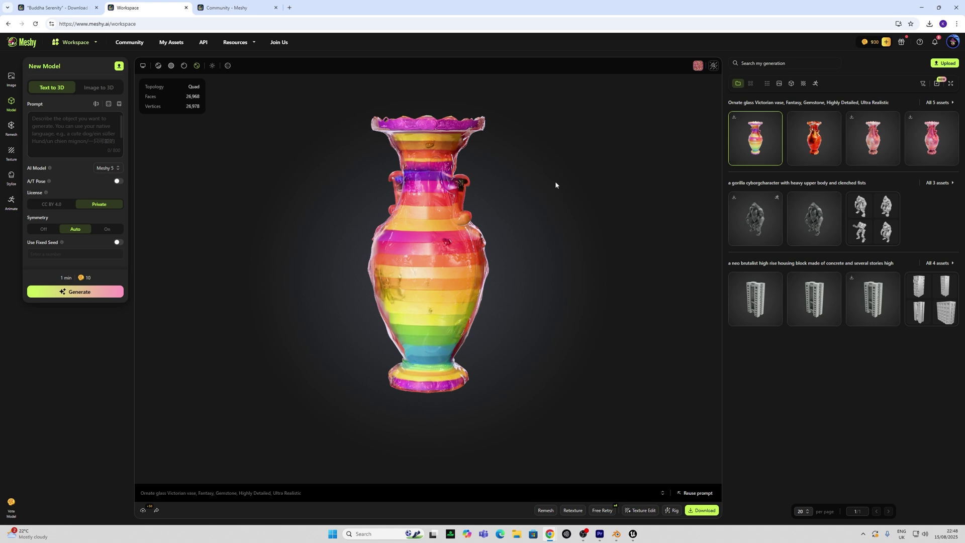
# Step: Open the account's preference settings and download the DCC Bridge plugin for Blender
pyautogui.click(954, 42)
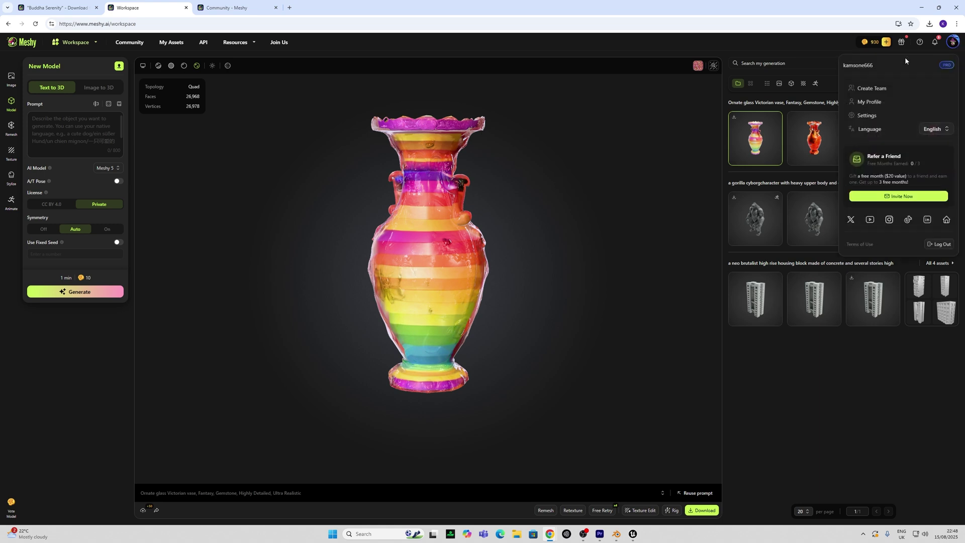
pyautogui.click(866, 115)
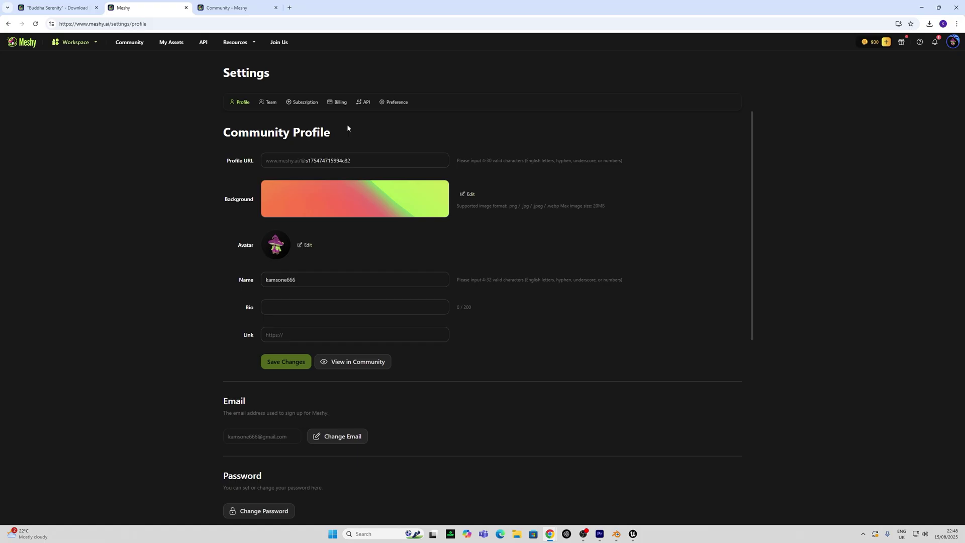
pyautogui.click(397, 102)
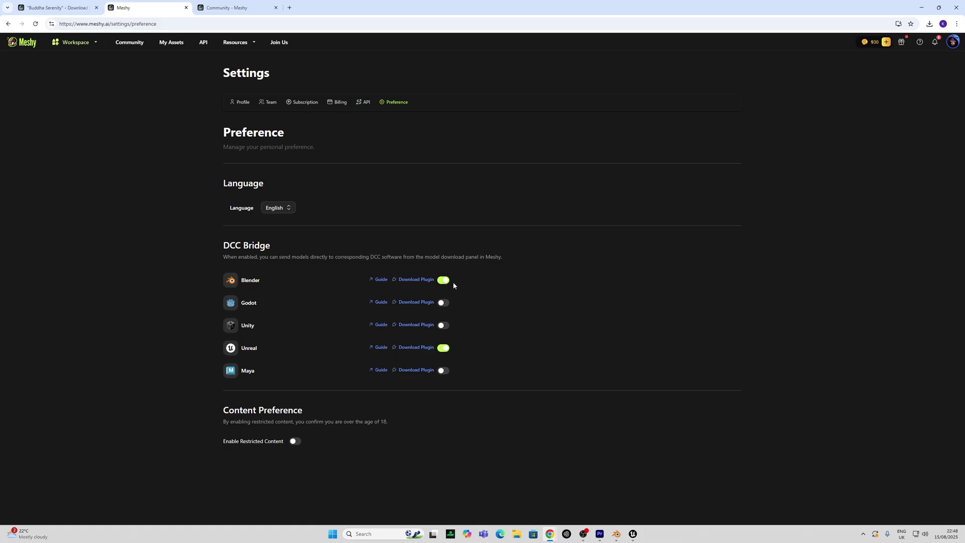
pyautogui.click(413, 284)
# Step: Switch to Blender to check the Meshy Bridge and the empty scene, and return to Meshy in the browser
pyautogui.click(921, 8)
pyautogui.moveTo(483, 286); pyautogui.dragTo(387, 274, button='middle')
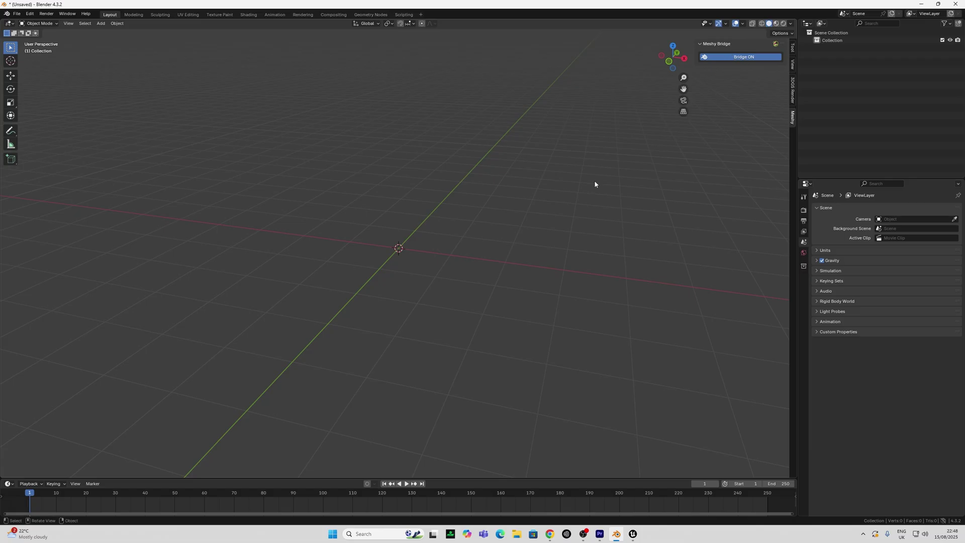
pyautogui.click(550, 534)
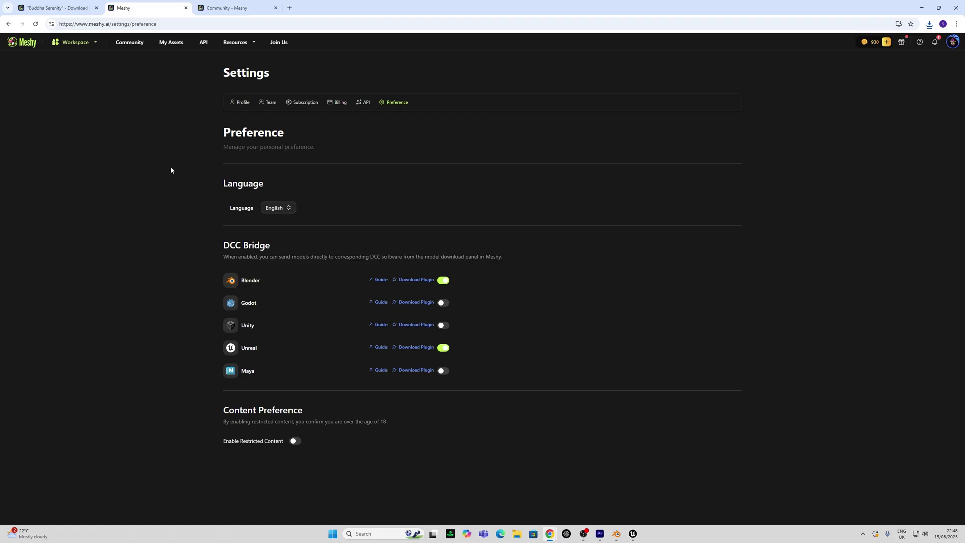
# Step: Open the original pink floral vase from the generated assets and send the model to Blender through its download settings
pyautogui.click(758, 136)
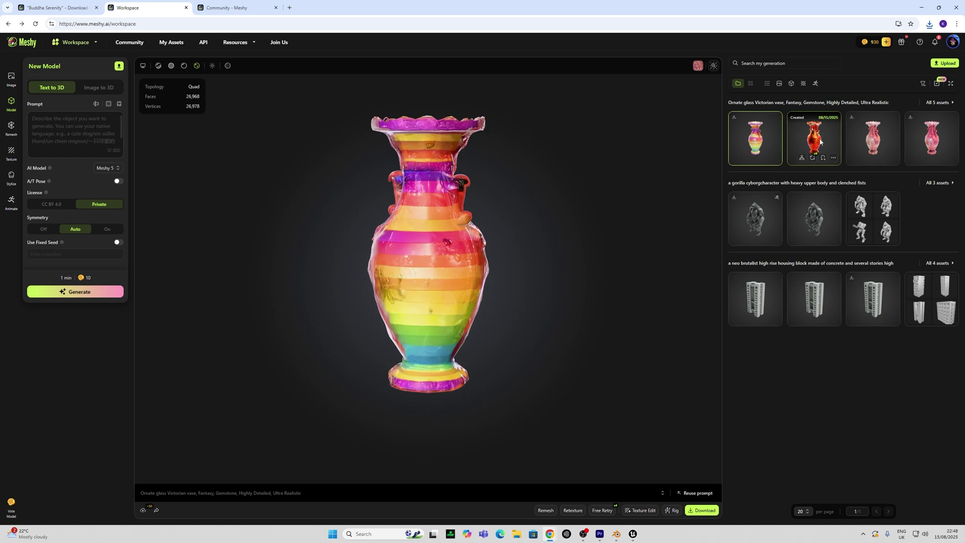
pyautogui.click(813, 139)
pyautogui.click(935, 148)
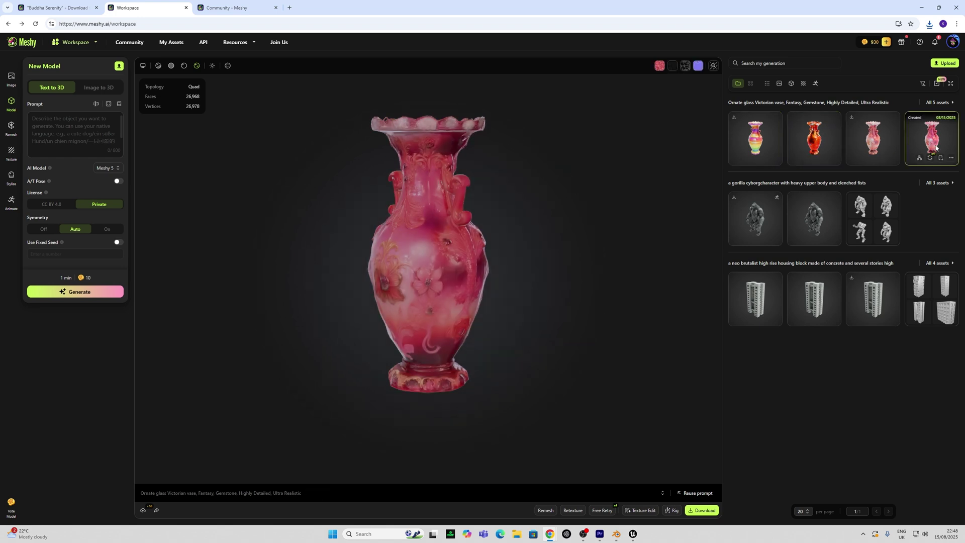
pyautogui.click(701, 510)
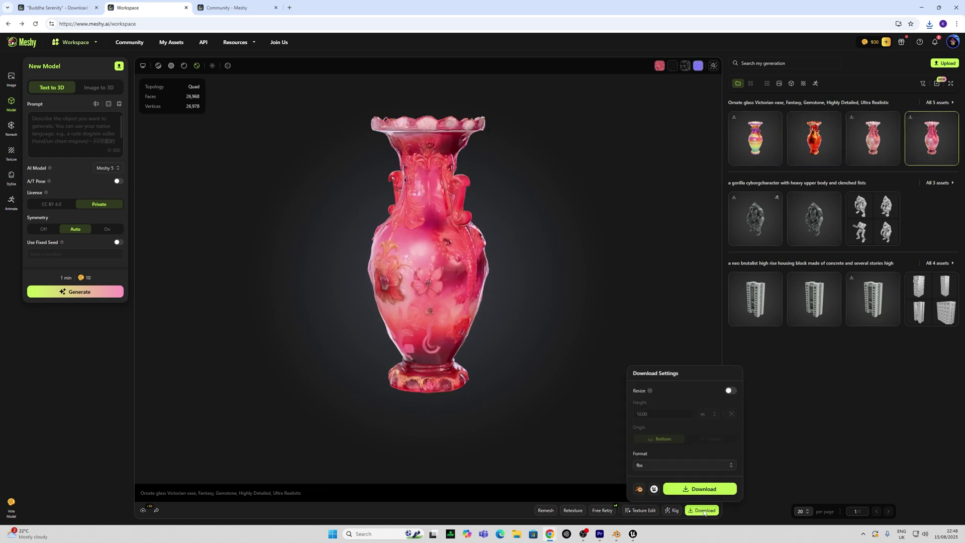
pyautogui.click(639, 490)
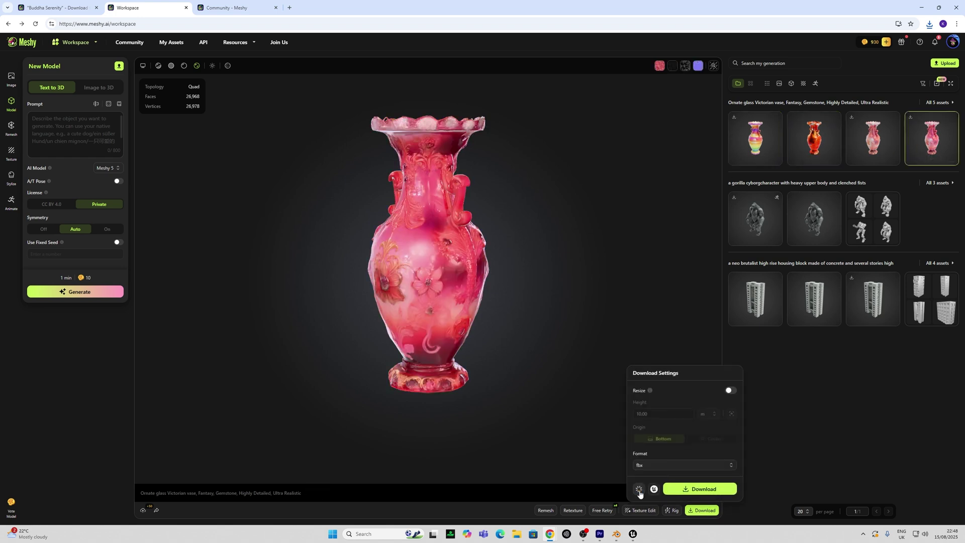
# Step: Switch to Blender and inspect the imported vase mesh in front view and from other angles
pyautogui.click(618, 534)
pyautogui.moveTo(517, 390); pyautogui.dragTo(472, 331, button='middle')
pyautogui.press('KP_1')
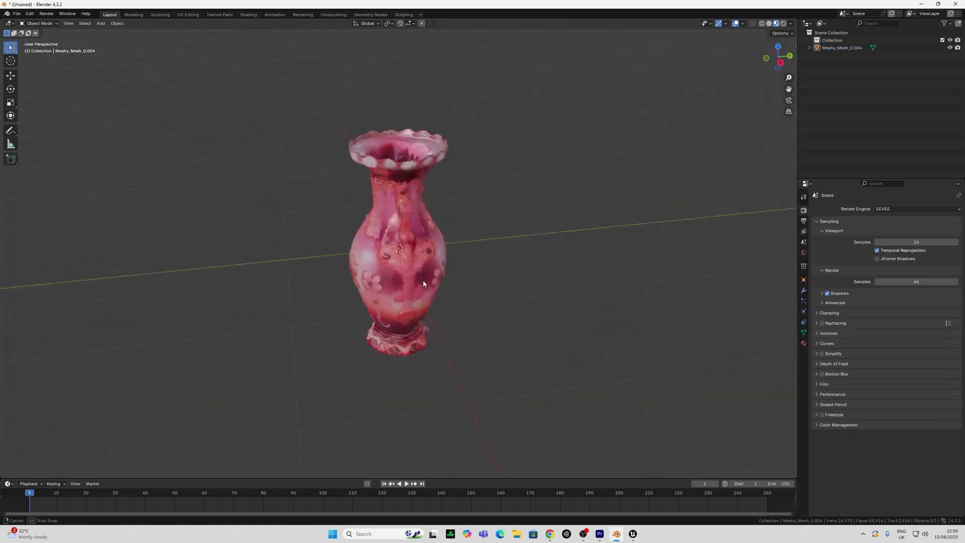
pyautogui.moveTo(423, 280); pyautogui.dragTo(438, 280, button='middle')
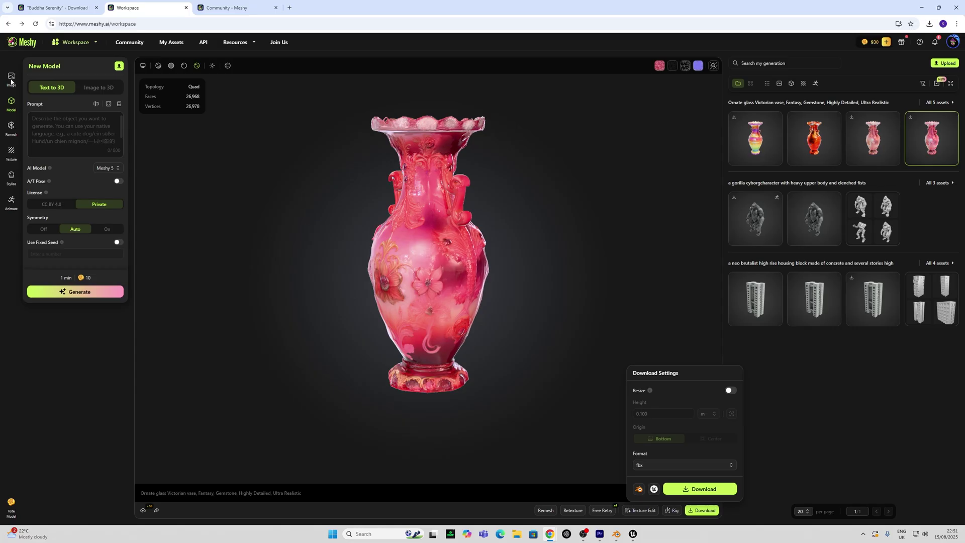
# Step: Back in Meshy, load the armchair photo IMG_0837.jpeg as an image-to-3D source and generate drafts with Meshy 5
pyautogui.click(11, 78)
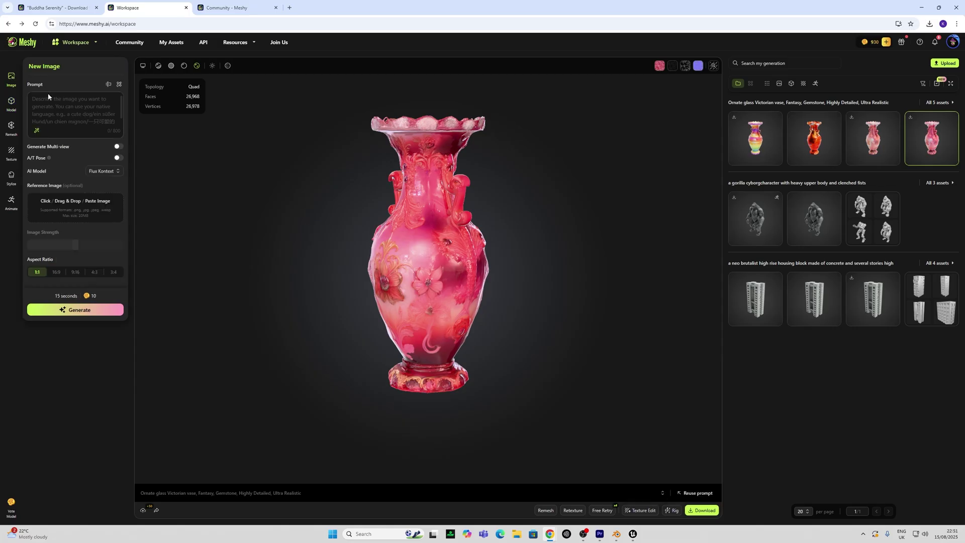
pyautogui.click(76, 203)
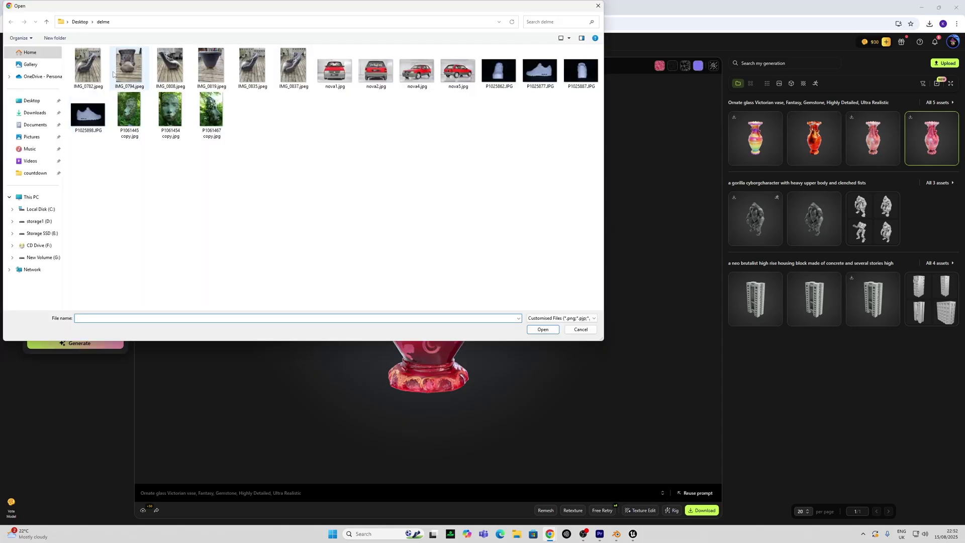
pyautogui.doubleClick(296, 75)
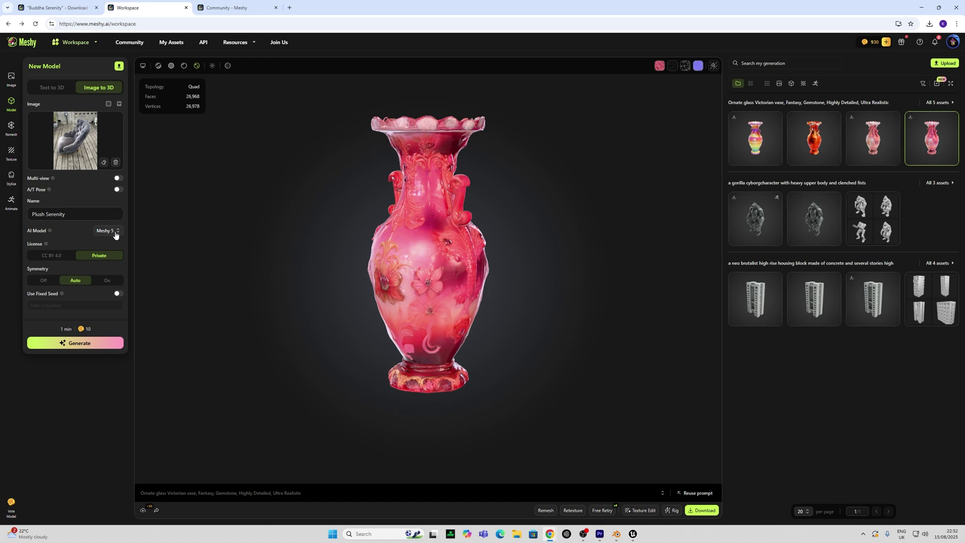
pyautogui.click(78, 345)
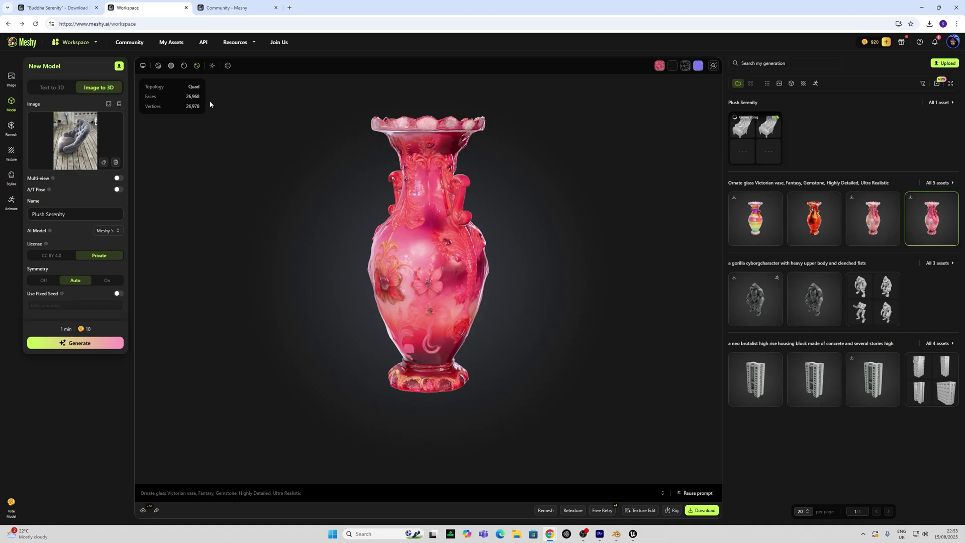
# Step: Compare the armchair drafts, choose the first one, and generate it as a textured 100K quad model with PBR maps
pyautogui.click(742, 137)
pyautogui.moveTo(443, 199); pyautogui.dragTo(285, 225)
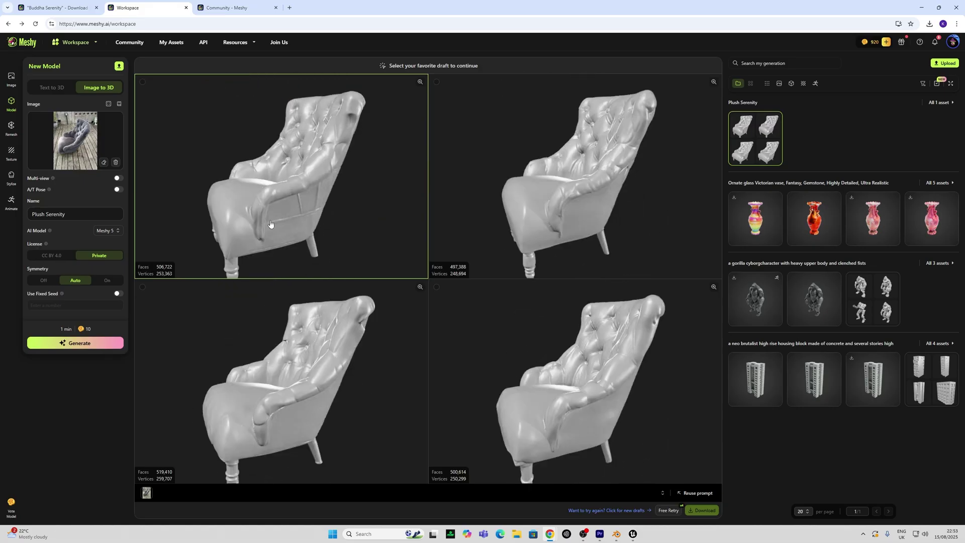
pyautogui.click(289, 224)
pyautogui.click(270, 199)
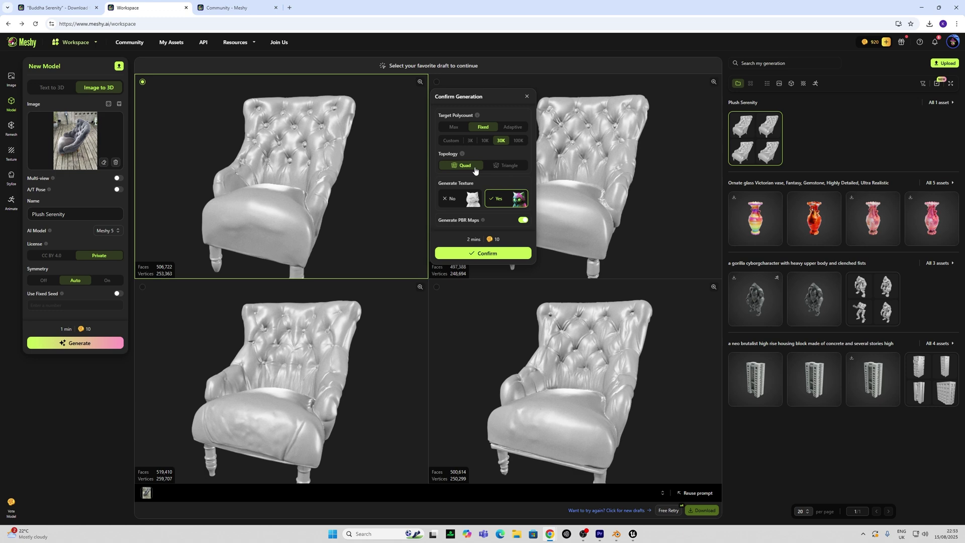
pyautogui.click(518, 140)
pyautogui.click(484, 253)
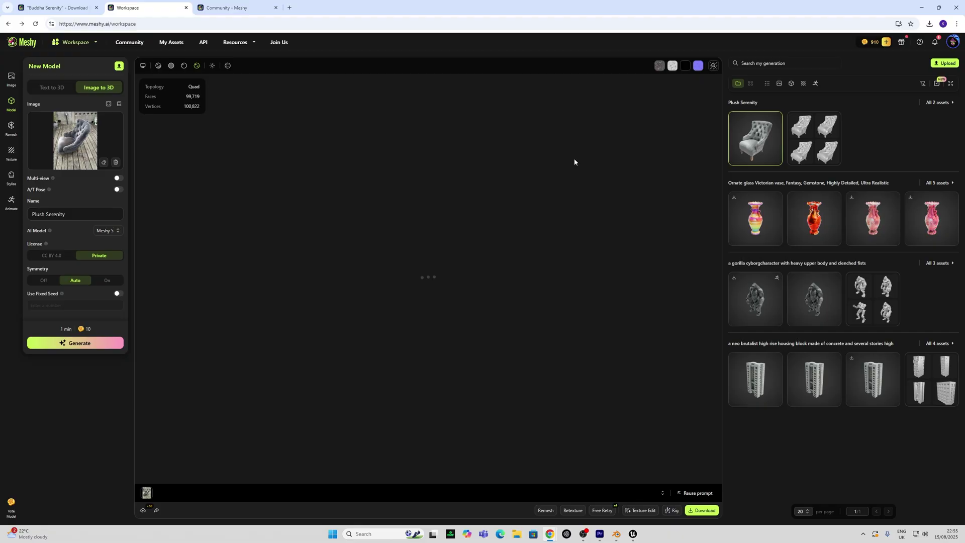
# Step: Examine the textured armchair's upholstery, seat, underside and legs from several angles
pyautogui.moveTo(524, 221); pyautogui.dragTo(426, 246)
pyautogui.scroll(5, 427, 247)
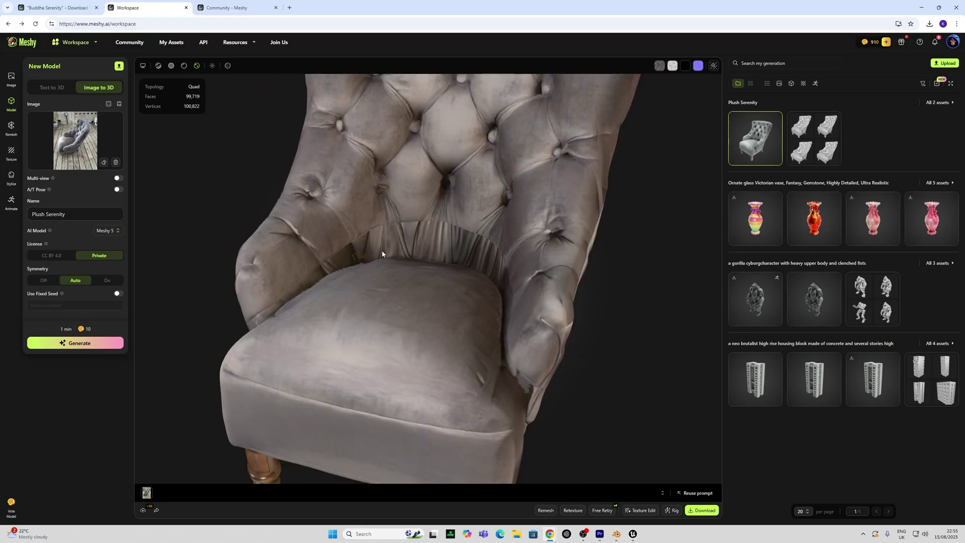
pyautogui.moveTo(430, 249); pyautogui.dragTo(397, 258)
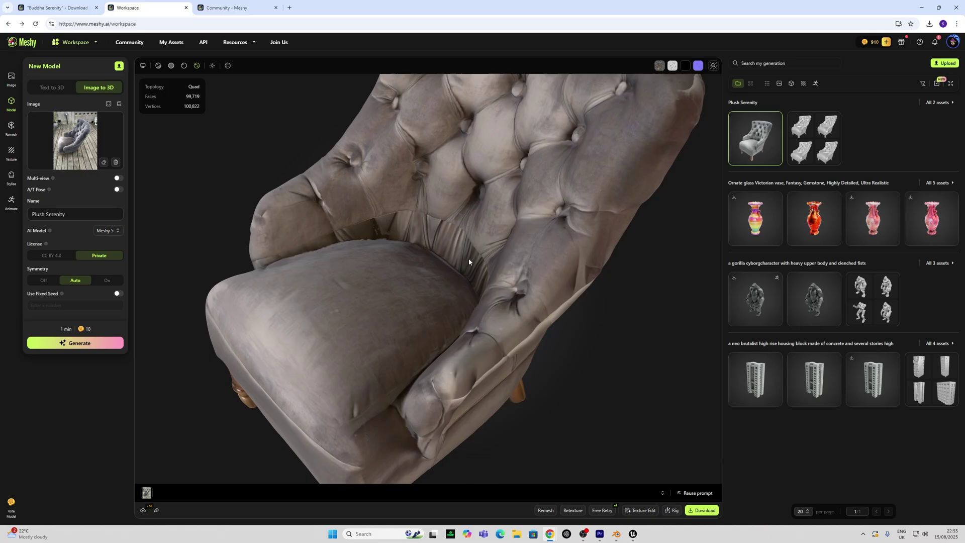
pyautogui.moveTo(468, 258); pyautogui.dragTo(347, 304)
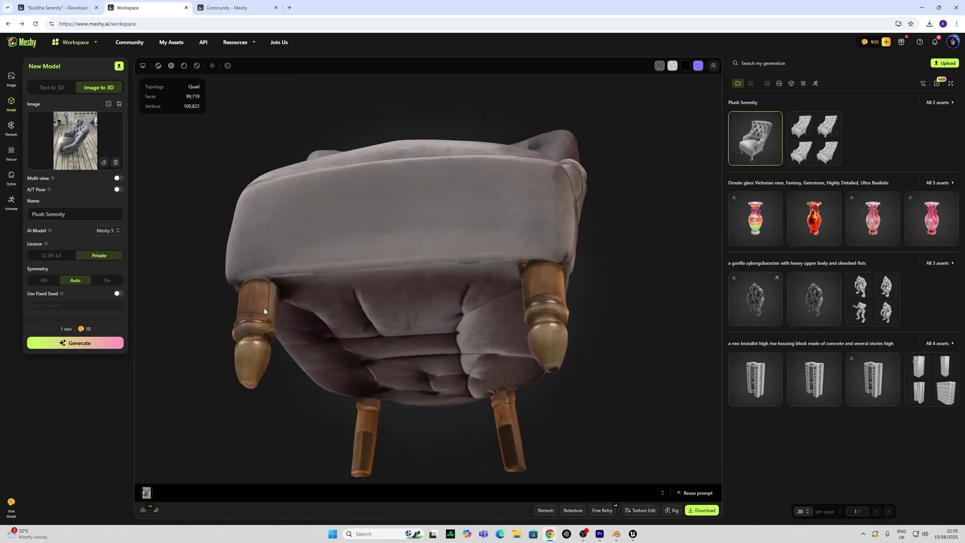
pyautogui.moveTo(264, 311); pyautogui.dragTo(383, 261)
pyautogui.moveTo(471, 265); pyautogui.dragTo(302, 241)
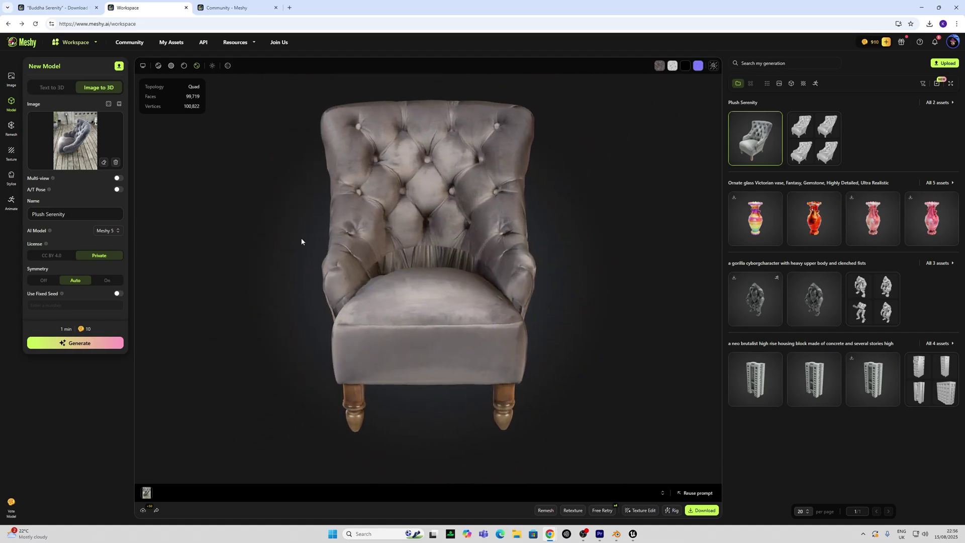
# Step: Turn on multi-view for the armchair photo and confirm the first new draft as a textured 30K quad model
pyautogui.click(118, 180)
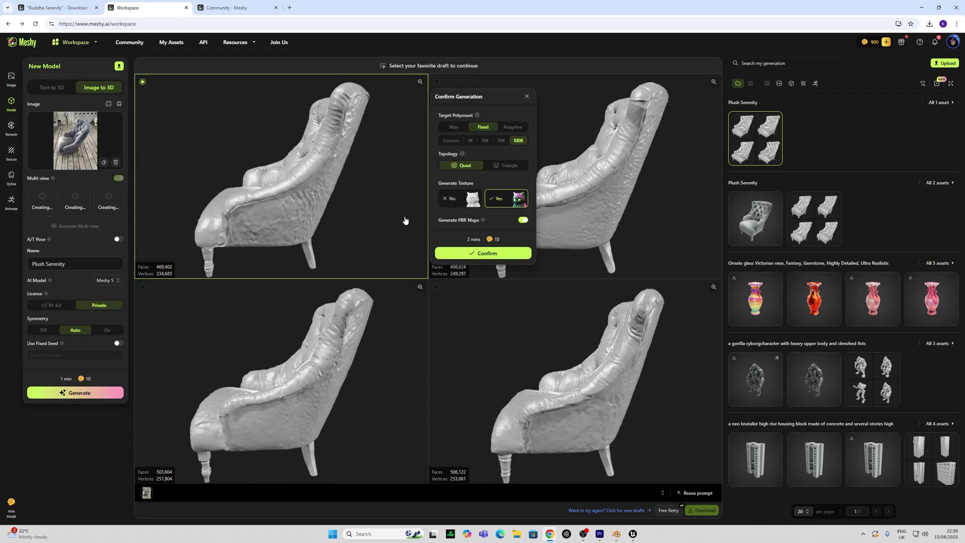
pyautogui.click(501, 141)
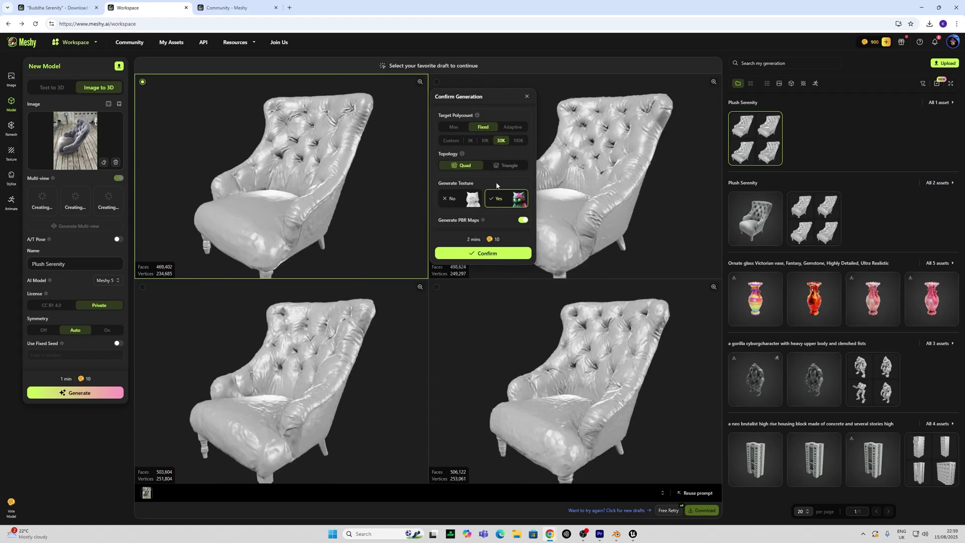
pyautogui.click(472, 254)
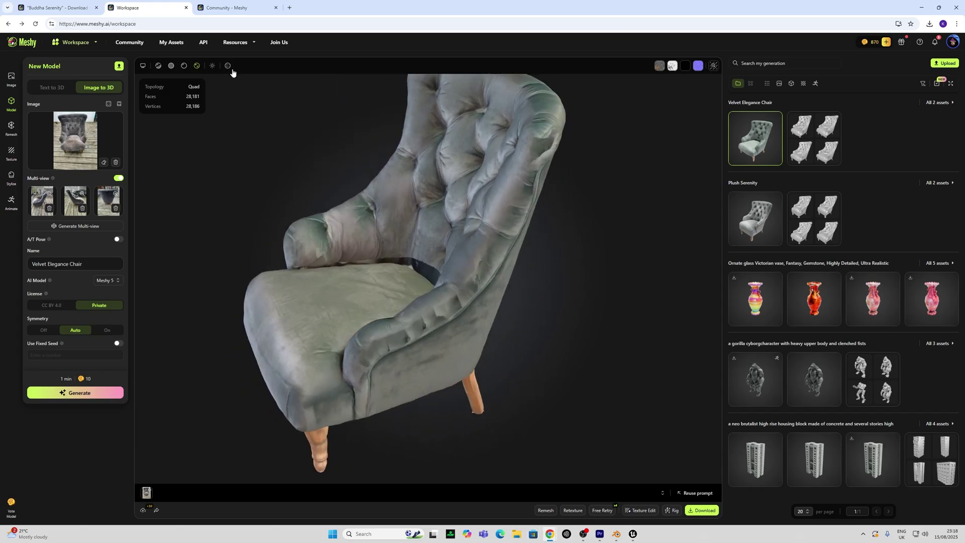
# Step: Show the wireframe over the Velvet Elegance Chair and inspect its quad topology around the backrest and seat
pyautogui.click(228, 65)
pyautogui.scroll(5, 447, 247)
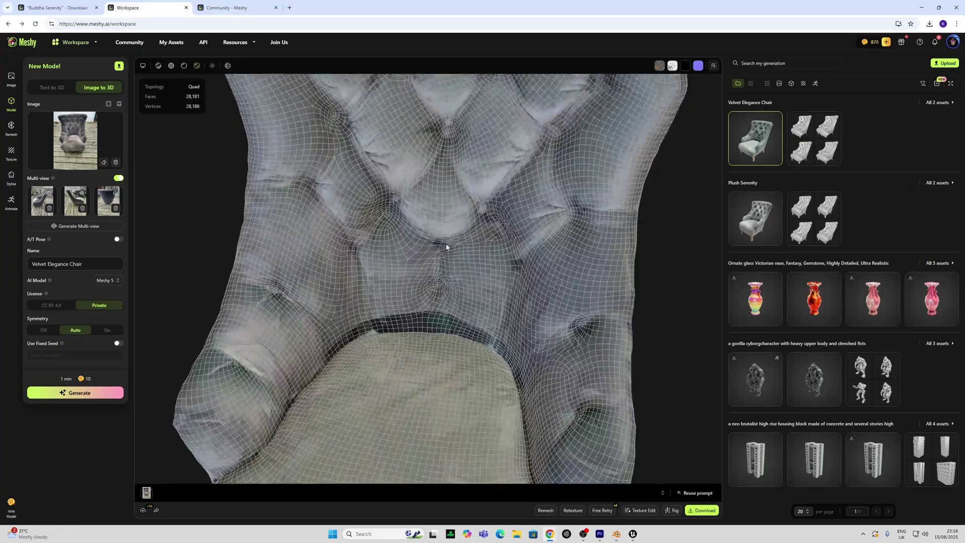
pyautogui.scroll(-3, 472, 265)
pyautogui.moveTo(467, 257); pyautogui.dragTo(521, 336)
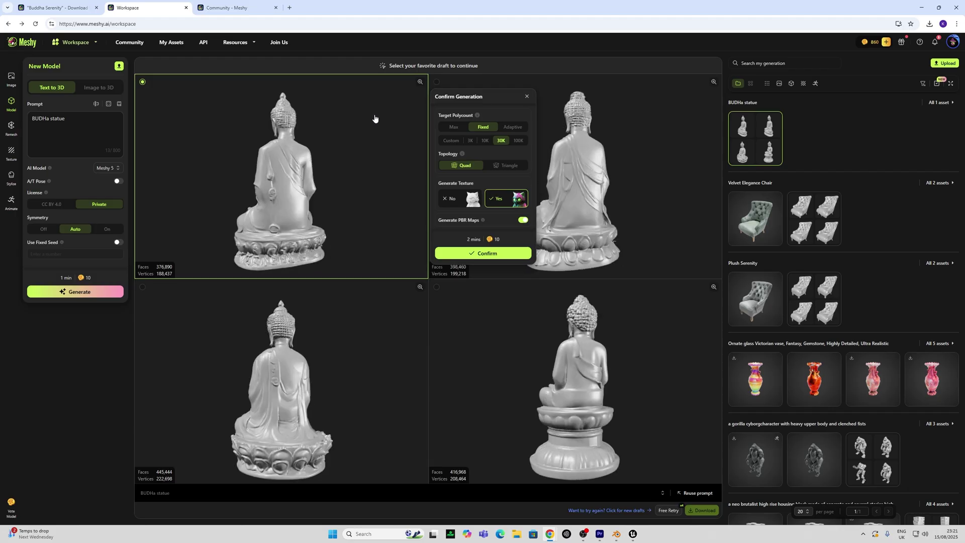
# Step: Run a free retry on the "BUDHa statue" drafts and confirm replacing the current version
pyautogui.click(668, 513)
pyautogui.click(668, 511)
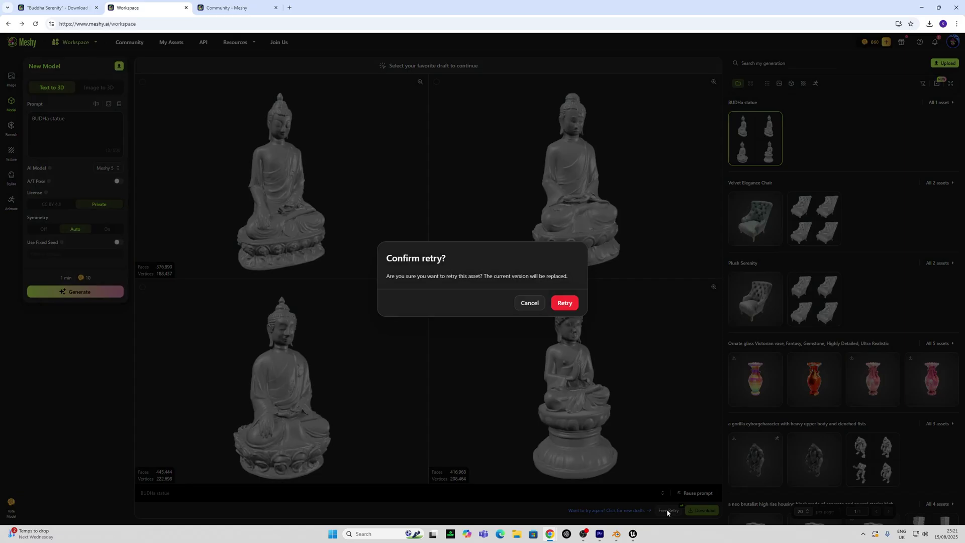
pyautogui.click(564, 303)
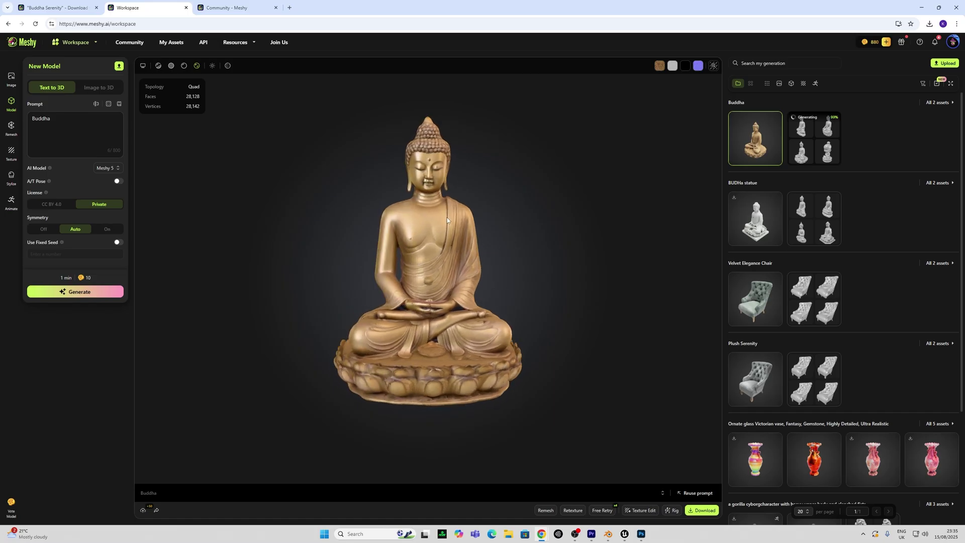
# Step: Inspect the golden Buddha model up close from different angles
pyautogui.scroll(5, 416, 192)
pyautogui.moveTo(424, 214); pyautogui.dragTo(423, 259, button='right')
pyautogui.moveTo(423, 259); pyautogui.dragTo(327, 256)
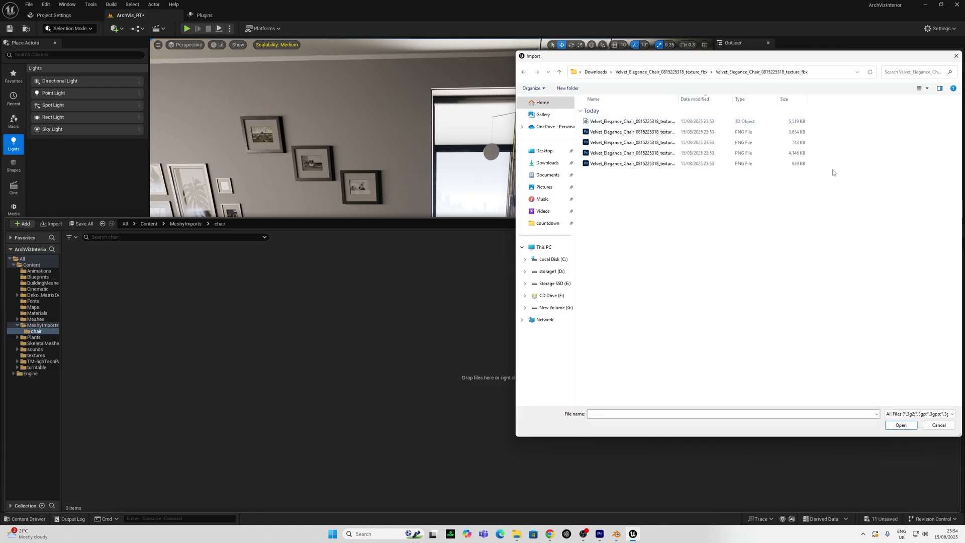
# Step: In Unreal Engine, import the Velvet Elegance Chair FBX and its textures into MeshyImports/chair, allowing the duplicate texture to be overridden
pyautogui.moveTo(833, 172); pyautogui.dragTo(704, 119)
pyautogui.click(901, 424)
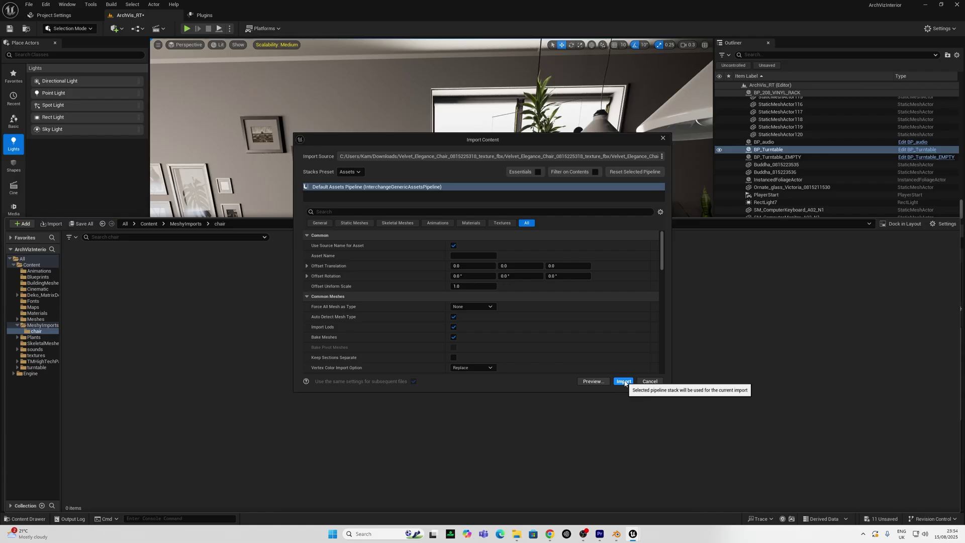
pyautogui.click(624, 382)
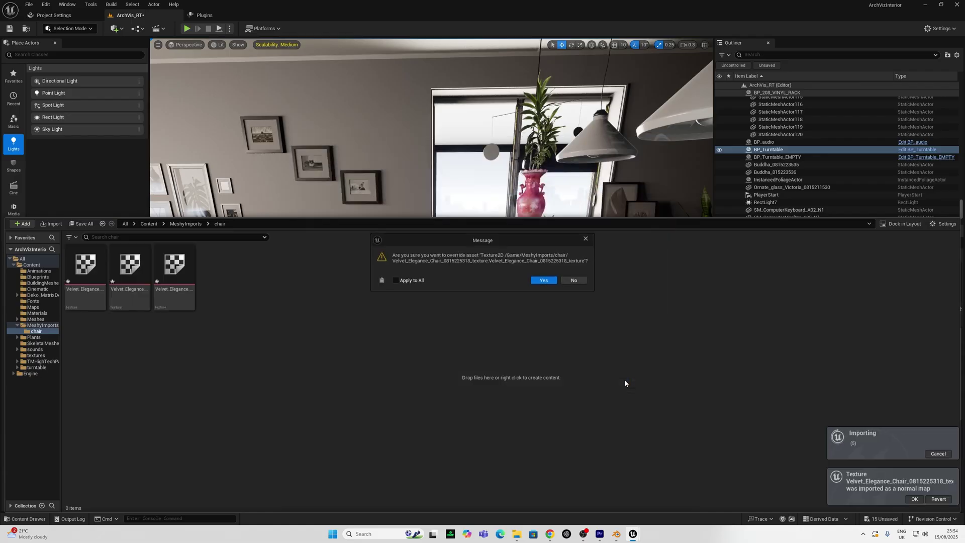
pyautogui.click(547, 282)
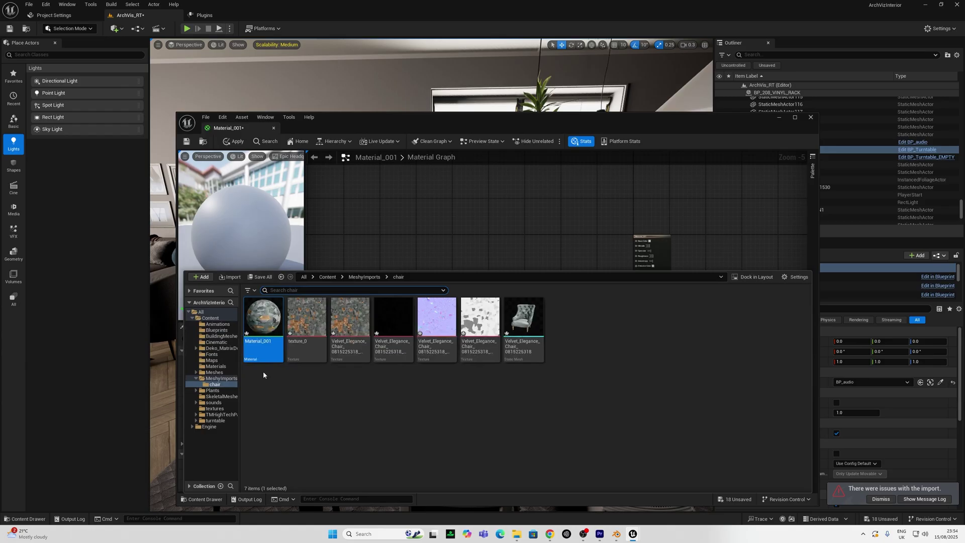
# Step: Add the chair's colour, normal and roughness textures to the Material_001 graph
pyautogui.moveTo(350, 316); pyautogui.dragTo(563, 239)
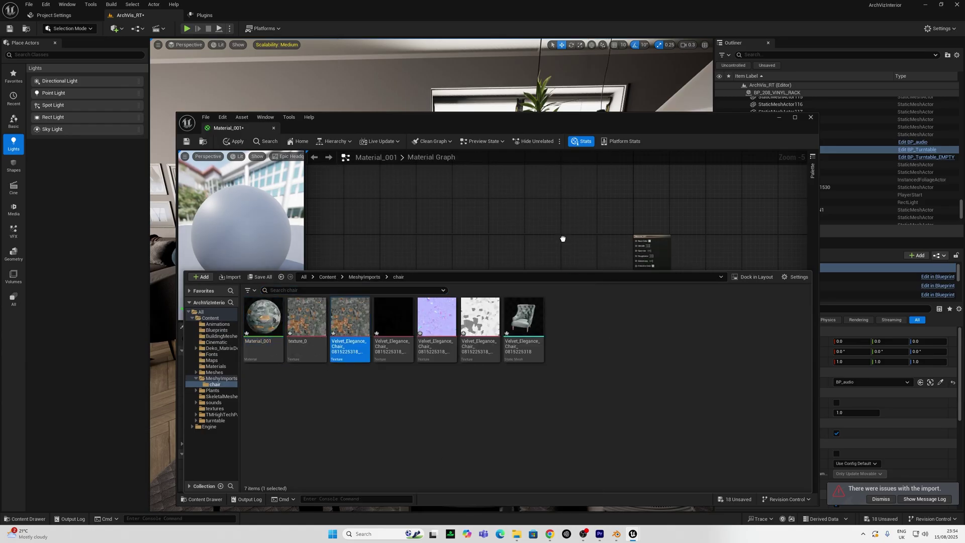
pyautogui.hotkey('ctrl', 'space')
pyautogui.moveTo(438, 330); pyautogui.dragTo(518, 244)
pyautogui.hotkey('ctrl', 'space')
pyautogui.moveTo(480, 334); pyautogui.dragTo(536, 318)
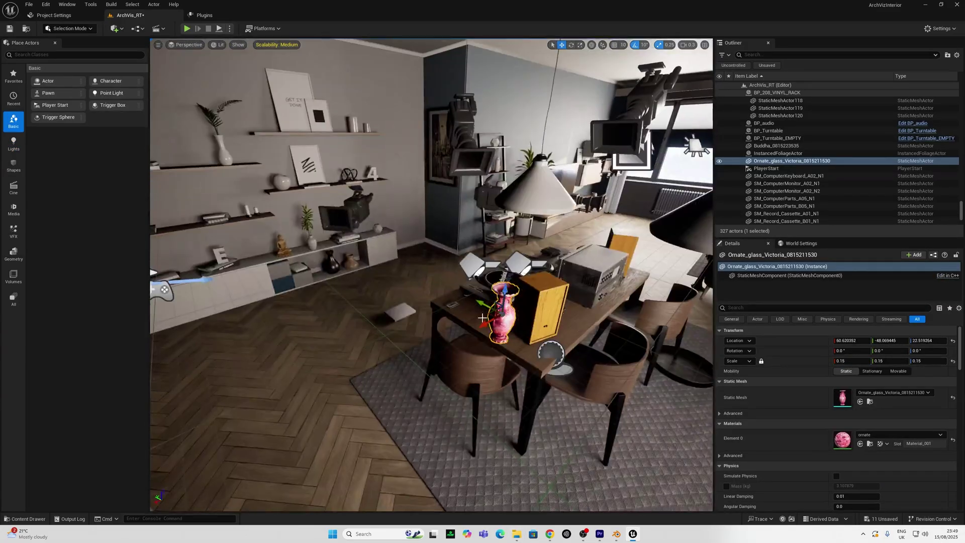
# Step: Move the pink Victorian vase from the shelf unit to the stereo equipment on the table
pyautogui.moveTo(502, 312); pyautogui.dragTo(545, 255)
pyautogui.moveTo(544, 255); pyautogui.dragTo(553, 281, button='right')
pyautogui.moveTo(209, 280); pyautogui.dragTo(491, 312)
pyautogui.click(331, 280)
# Step: Duplicate the two Dracaena plants from the white vase and bring the copies over to the table
pyautogui.moveTo(330, 280); pyautogui.dragTo(528, 301, button='right')
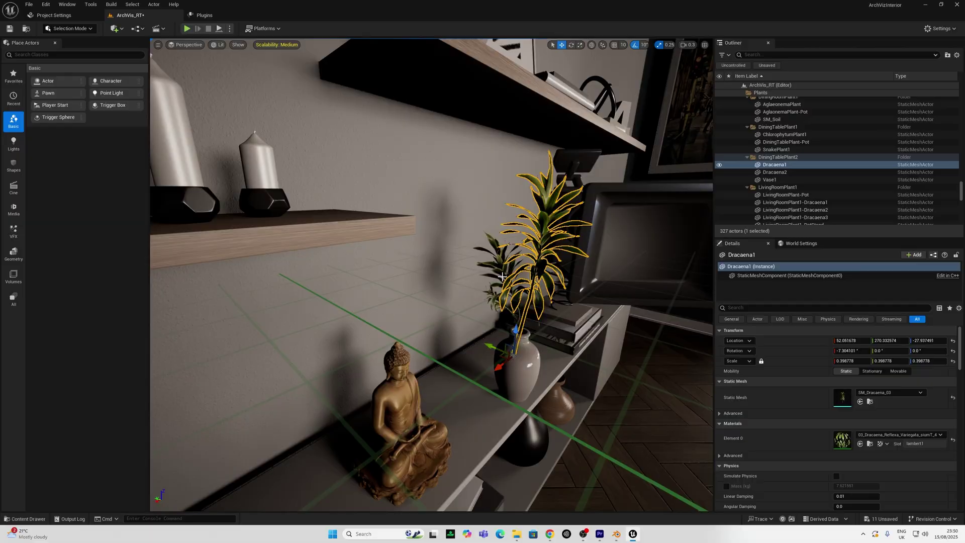
pyautogui.keyDown('ctrl'); pyautogui.click(528, 322); pyautogui.keyUp('ctrl')
pyautogui.keyDown('alt'); pyautogui.moveTo(528, 322); pyautogui.dragTo(517, 276); pyautogui.keyUp('alt')
pyautogui.moveTo(518, 275); pyautogui.dragTo(628, 321, button='right')
pyautogui.moveTo(628, 322); pyautogui.dragTo(663, 318)
pyautogui.moveTo(663, 319); pyautogui.dragTo(579, 372, button='right')
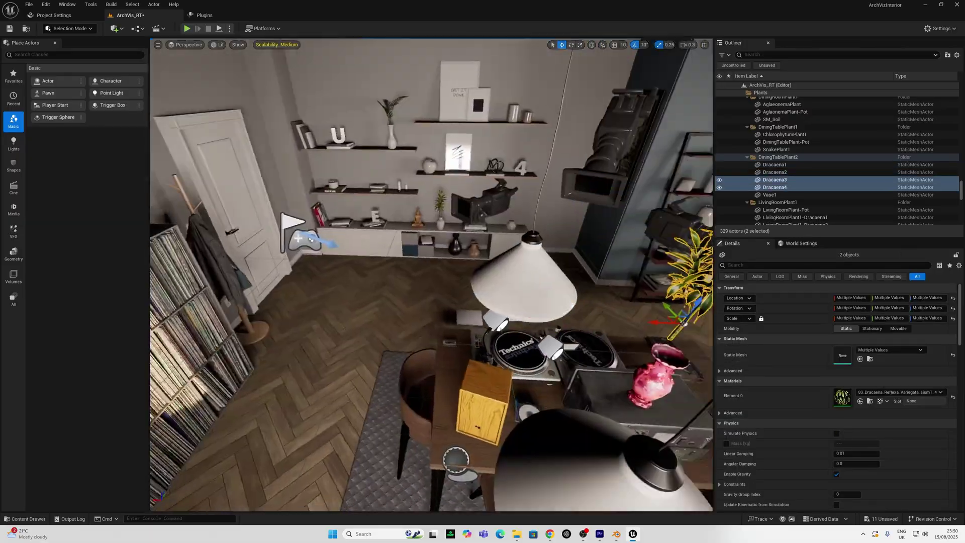
# Step: Position the duplicated Dracaena plants inside the opening of the pink vase
pyautogui.moveTo(701, 317); pyautogui.dragTo(491, 323)
pyautogui.moveTo(492, 324); pyautogui.dragTo(522, 271, button='right')
pyautogui.click(272, 199)
pyautogui.moveTo(272, 199); pyautogui.dragTo(191, 186, button='right')
pyautogui.click(442, 191)
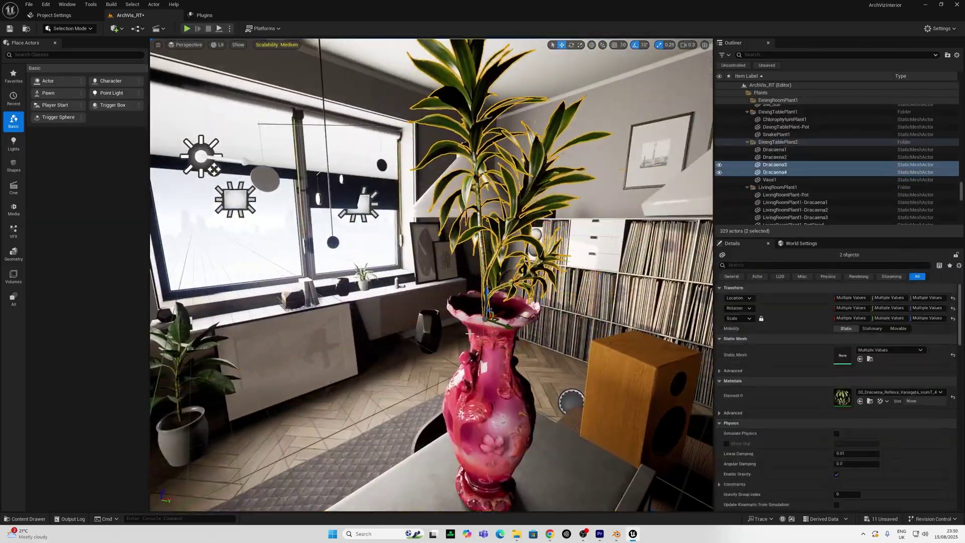
# Step: Duplicate the Buddha statue, rotate the copy, and place it on the table beside the turntables and wooden speaker
pyautogui.click(379, 297)
pyautogui.moveTo(442, 191); pyautogui.dragTo(387, 409, button='right')
pyautogui.press('e')
pyautogui.click(387, 409)
pyautogui.moveTo(644, 401); pyautogui.dragTo(487, 349, button='right')
pyautogui.click(487, 392)
pyautogui.click(488, 349)
pyautogui.press('w')
pyautogui.keyDown('alt'); pyautogui.moveTo(488, 349); pyautogui.dragTo(442, 372); pyautogui.keyUp('alt')
pyautogui.moveTo(442, 372); pyautogui.dragTo(452, 312, button='right')
pyautogui.moveTo(452, 312); pyautogui.dragTo(520, 295)
pyautogui.moveTo(520, 295); pyautogui.dragTo(495, 352, button='right')
pyautogui.click(495, 362)
# Step: Add a Rect Light above the turntable table, reposition it, and adjust its intensity
pyautogui.click(14, 143)
pyautogui.moveTo(53, 117); pyautogui.dragTo(475, 267)
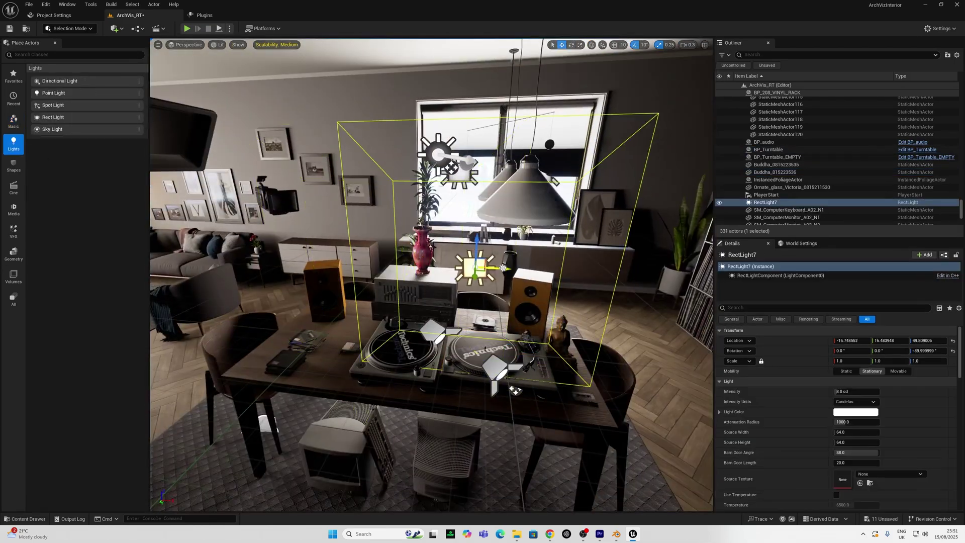
pyautogui.moveTo(475, 267); pyautogui.dragTo(432, 302, button='right')
pyautogui.moveTo(843, 391); pyautogui.dragTo(859, 391)
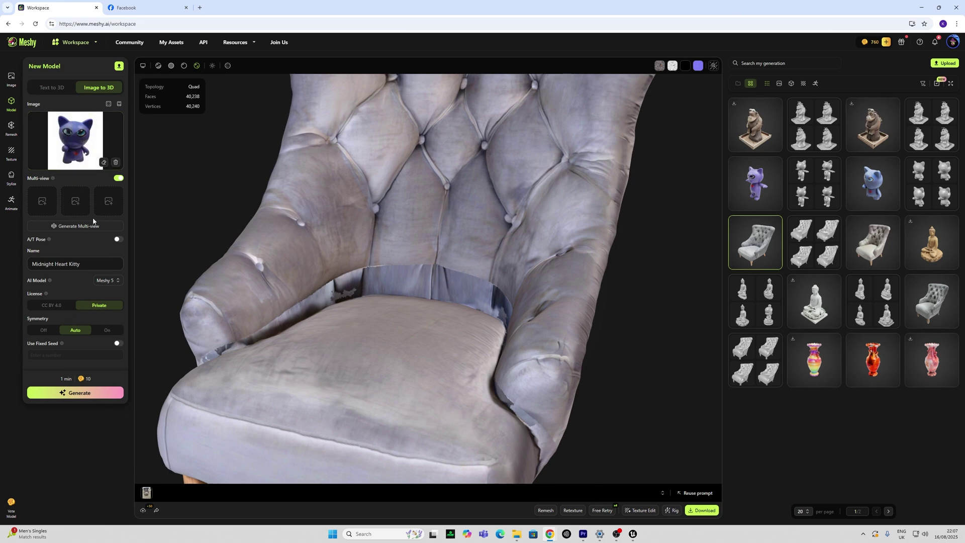
# Step: Generate drafts from the Midnight Heart Kitty image and turn the fourth draft into a high-adaptive quad model with texture and PBR maps
pyautogui.click(80, 394)
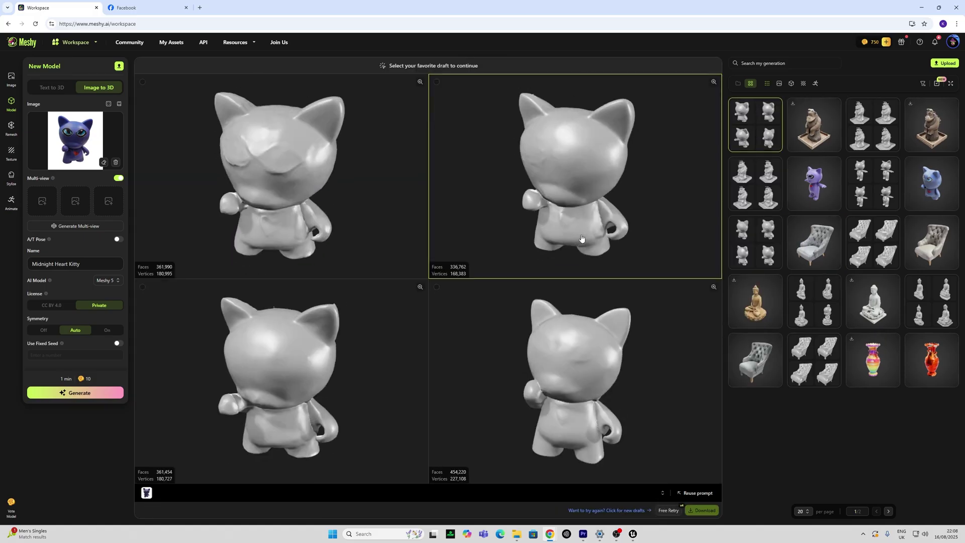
pyautogui.click(588, 196)
pyautogui.click(592, 337)
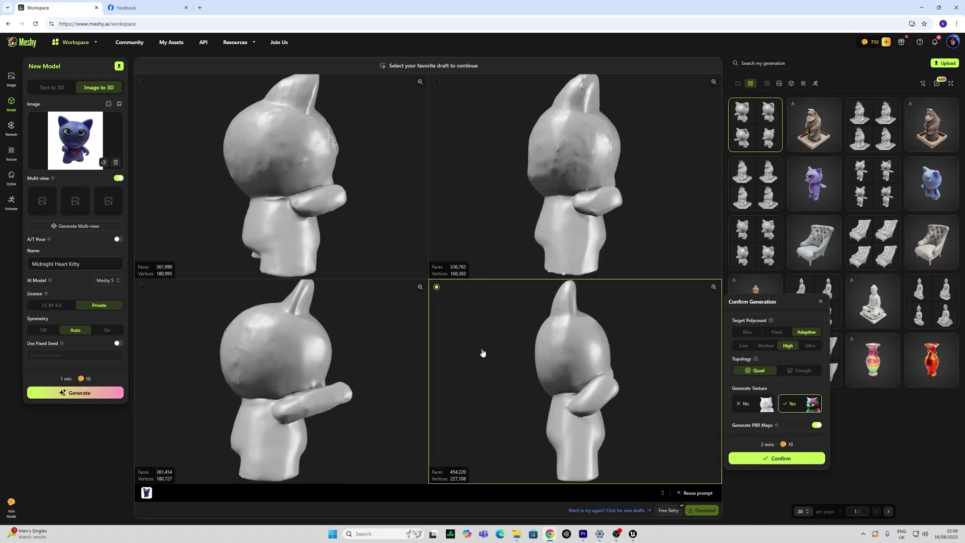
pyautogui.click(776, 458)
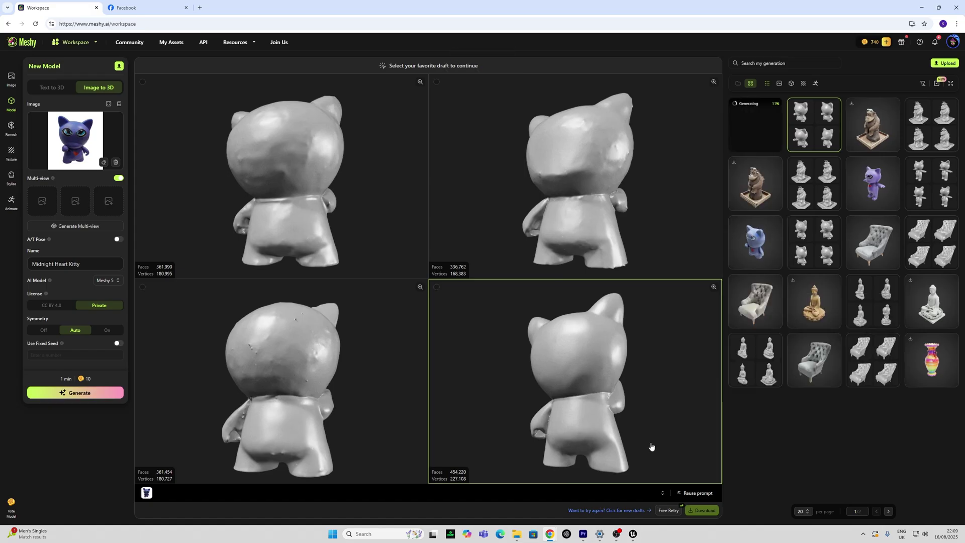
# Step: Regenerate the kitty drafts with A/T Pose and symmetry on, and turn the second draft into a textured quad model with PBR maps
pyautogui.click(215, 334)
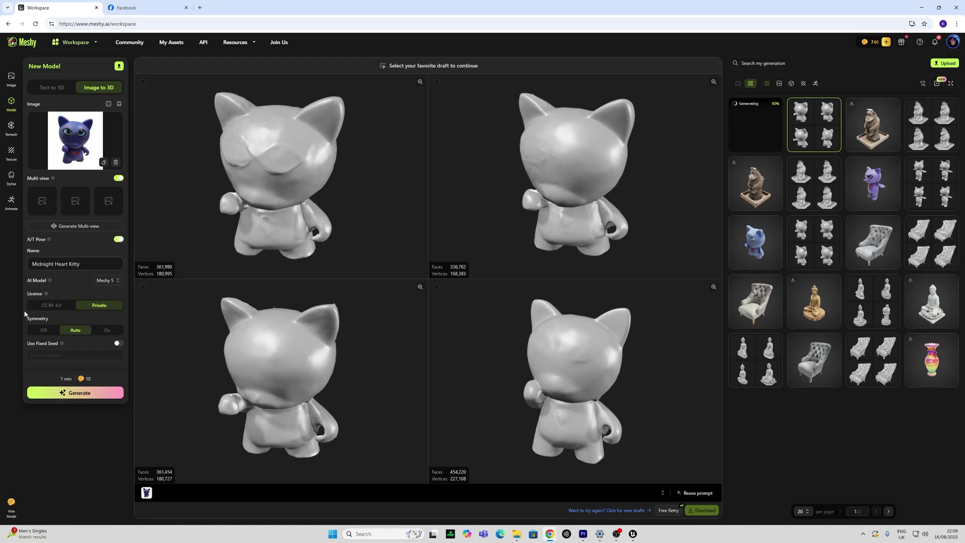
pyautogui.click(77, 392)
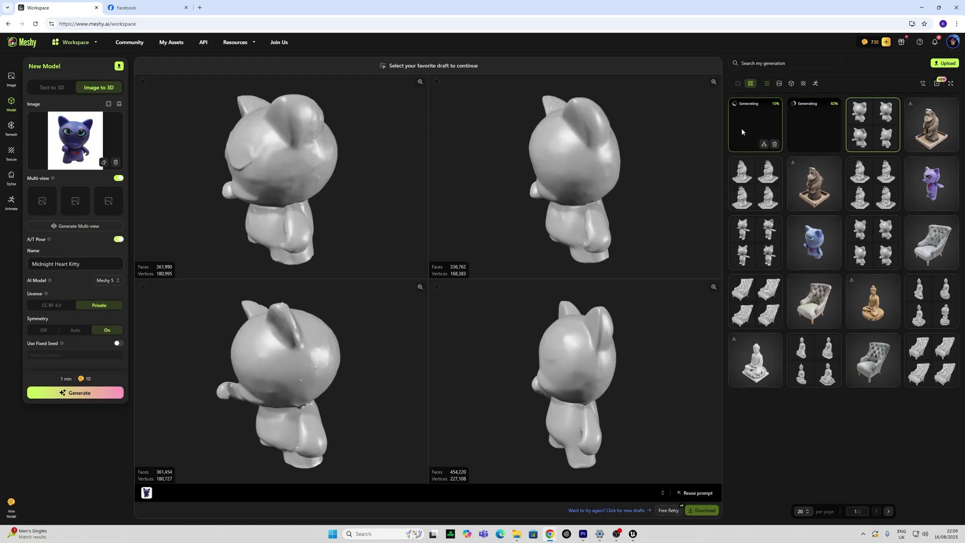
pyautogui.click(445, 188)
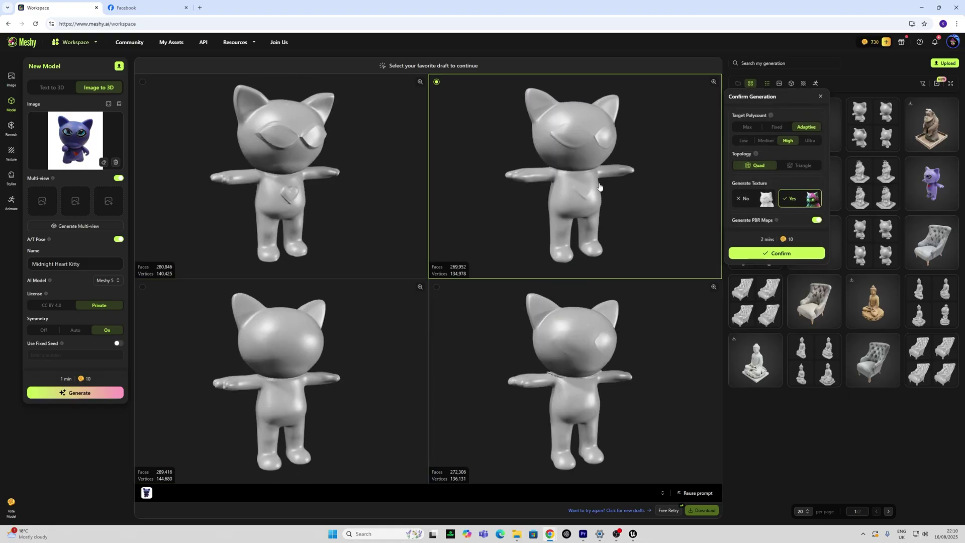
pyautogui.click(771, 253)
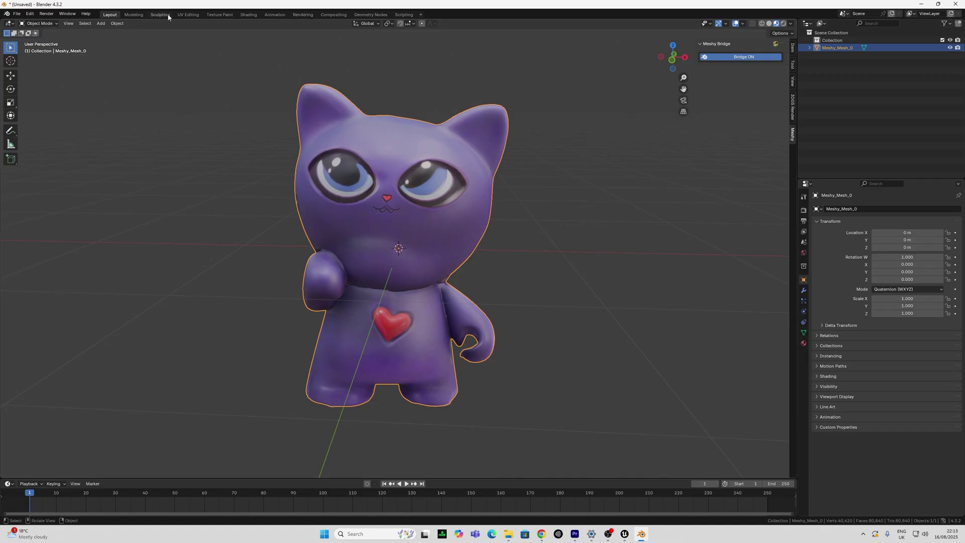
# Step: In Blender, open the kitty mesh for sculpting, inspect its topology in Edit Mode, and return to Sculpt Mode
pyautogui.click(161, 14)
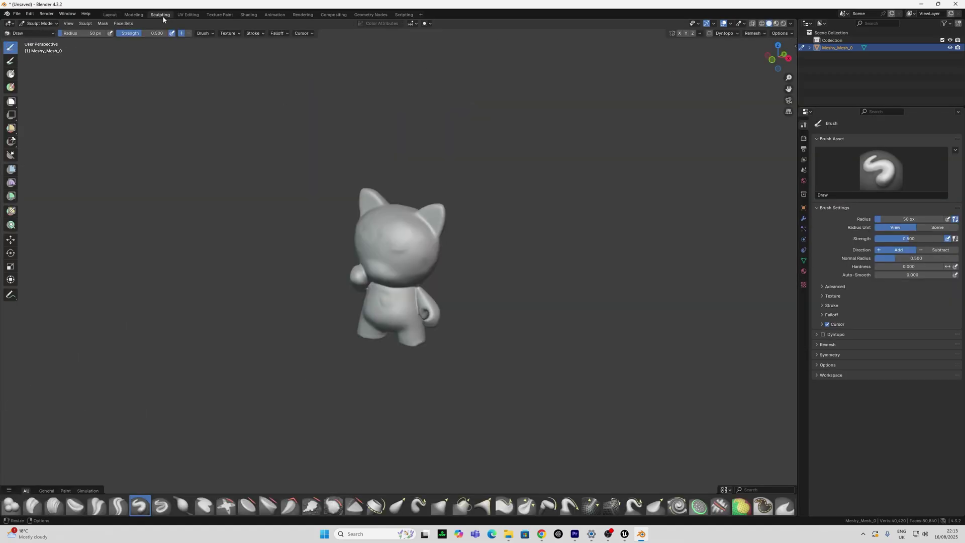
pyautogui.scroll(1, 408, 234)
pyautogui.press('Tab')
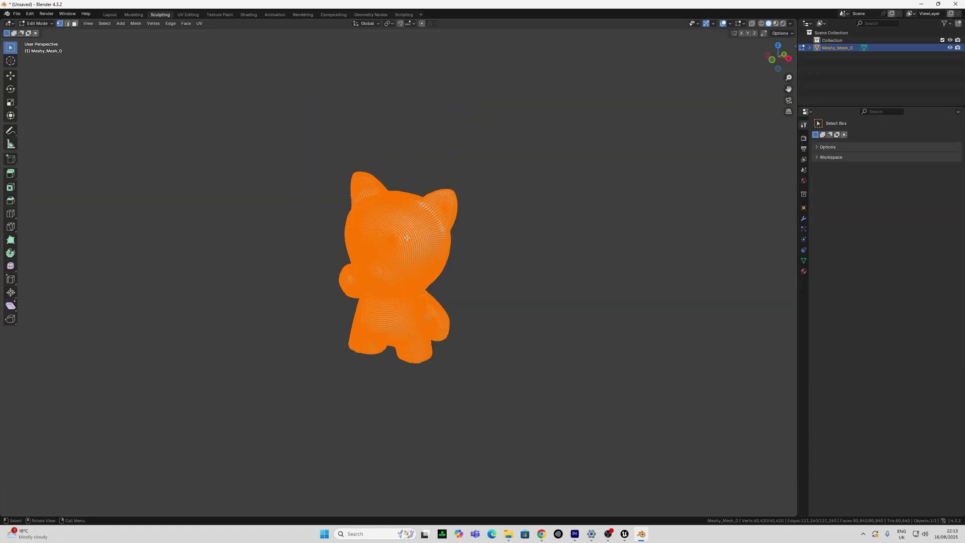
pyautogui.scroll(4, 402, 240)
pyautogui.scroll(2, 397, 243)
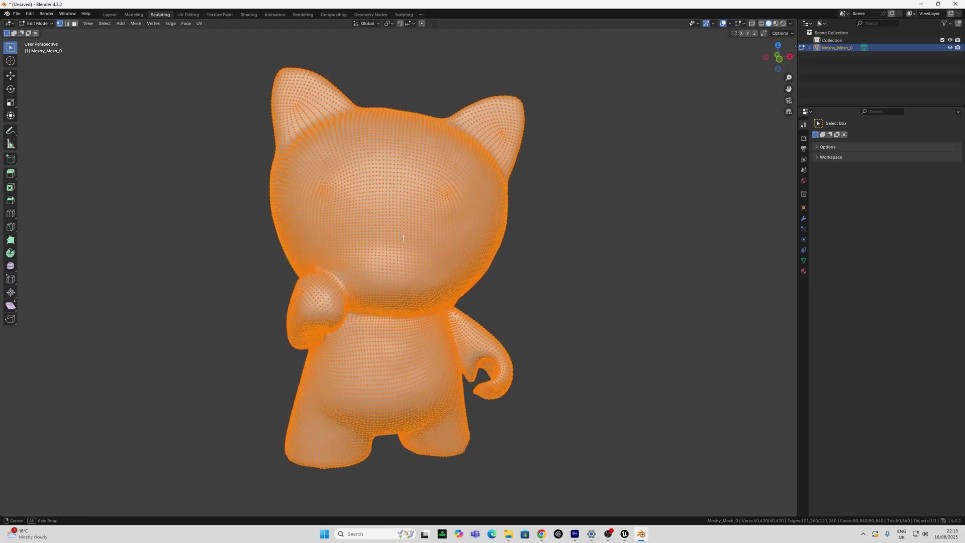
pyautogui.press('Tab')
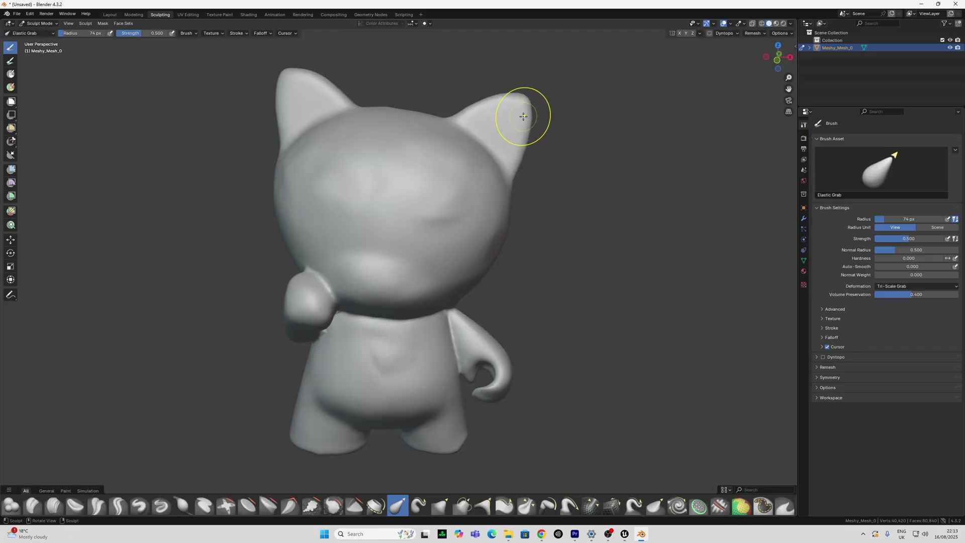
# Step: Reshape the kitty's ears by pulling them outward and up with the Elastic Grab brush at a 74 px radius
pyautogui.moveTo(518, 112); pyautogui.dragTo(566, 73)
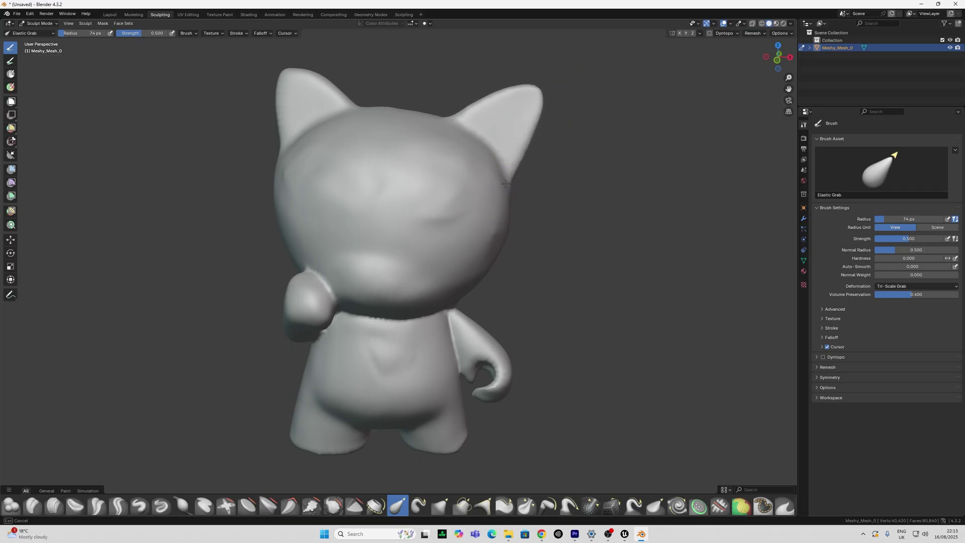
pyautogui.moveTo(301, 162); pyautogui.dragTo(276, 67)
# Step: Smooth the creases where the kitty's arms and neck meet its body
pyautogui.moveTo(368, 354); pyautogui.dragTo(366, 312, button='middle')
pyautogui.scroll(2, 402, 313)
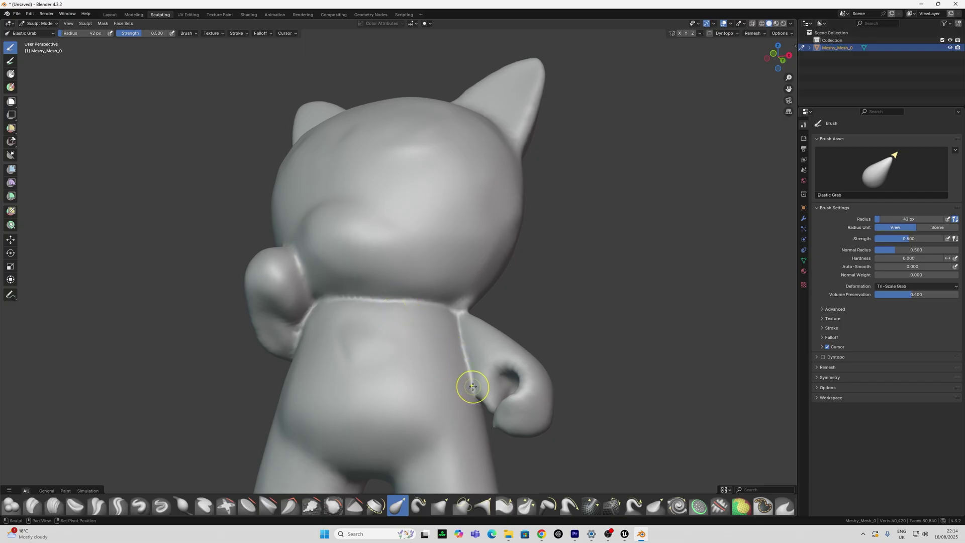
pyautogui.moveTo(472, 387); pyautogui.dragTo(456, 336)
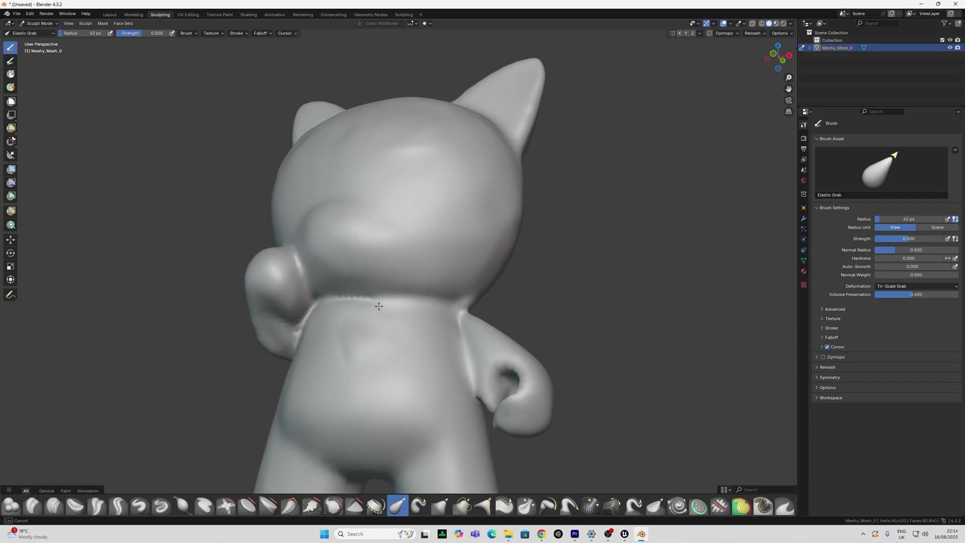
pyautogui.moveTo(309, 305); pyautogui.dragTo(281, 281)
pyautogui.moveTo(282, 321); pyautogui.dragTo(330, 358, button='middle')
pyautogui.moveTo(367, 390)
pyautogui.mouseDown(button='middle')
pyautogui.moveTo(232, 278)
pyautogui.moveTo(502, 201)
pyautogui.moveTo(403, 241)
pyautogui.mouseUp(button='middle')
pyautogui.moveTo(448, 225)
pyautogui.mouseDown(button='middle')
pyautogui.moveTo(399, 190)
pyautogui.moveTo(355, 243)
pyautogui.moveTo(388, 211)
pyautogui.moveTo(495, 291)
pyautogui.moveTo(472, 382)
pyautogui.mouseUp(button='middle')
pyautogui.scroll(-1, 495, 252)
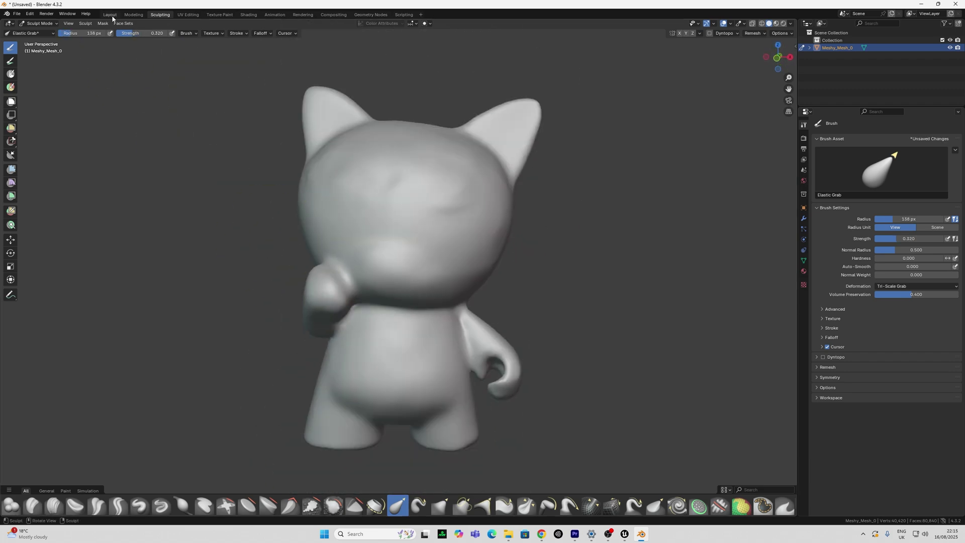
# Step: Start texture painting and clone nearby purple over the seam line across the back of the kitty's head
pyautogui.click(219, 15)
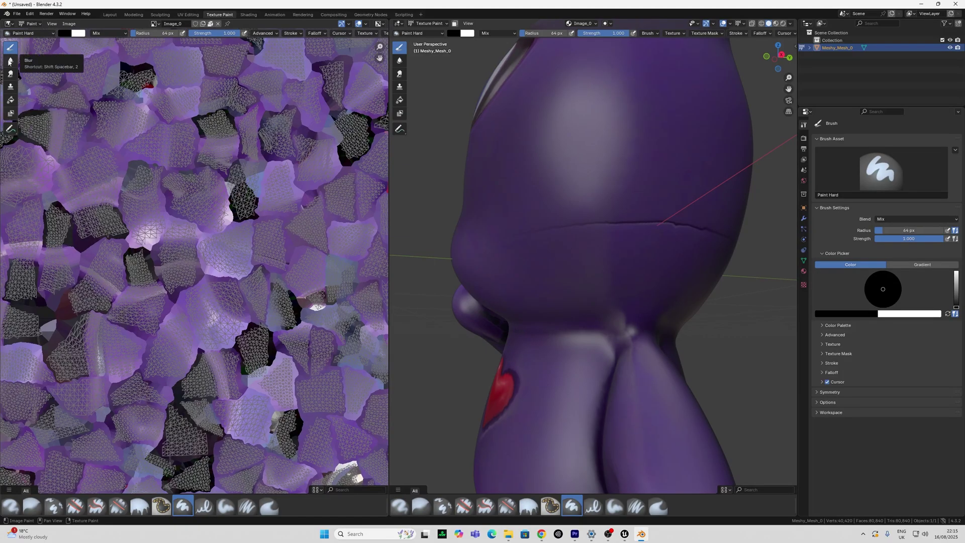
pyautogui.click(10, 86)
pyautogui.moveTo(674, 245); pyautogui.dragTo(684, 221, button='middle')
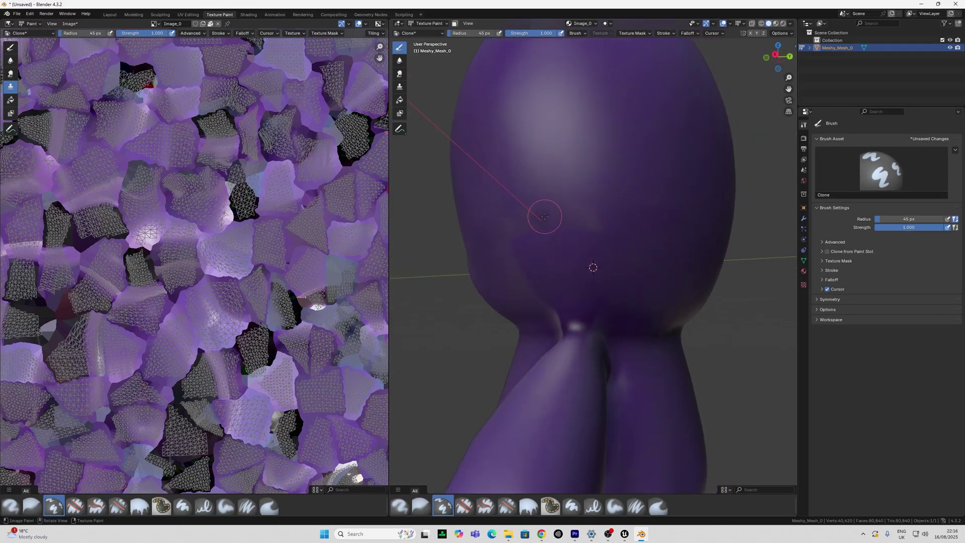
pyautogui.moveTo(544, 225); pyautogui.dragTo(535, 253, button='middle')
# Step: Enlarge the Clone brush and cover the stray red patch on the side of the kitty's head with purple
pyautogui.moveTo(580, 218); pyautogui.dragTo(595, 122, button='middle')
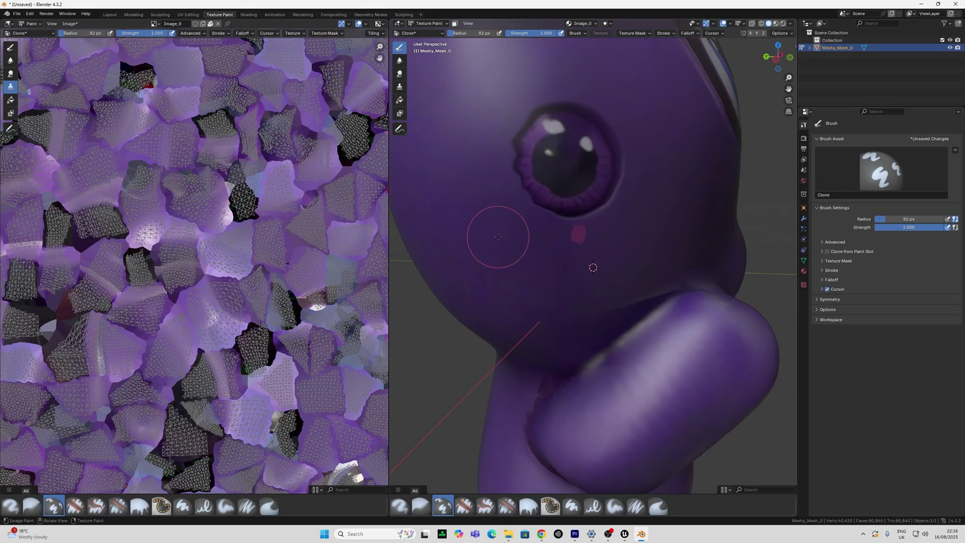
pyautogui.press(']')
pyautogui.moveTo(529, 241)
pyautogui.mouseDown()
pyautogui.moveTo(596, 187)
pyautogui.moveTo(548, 187)
pyautogui.moveTo(610, 159)
pyautogui.moveTo(530, 166)
pyautogui.moveTo(573, 234)
pyautogui.mouseUp()
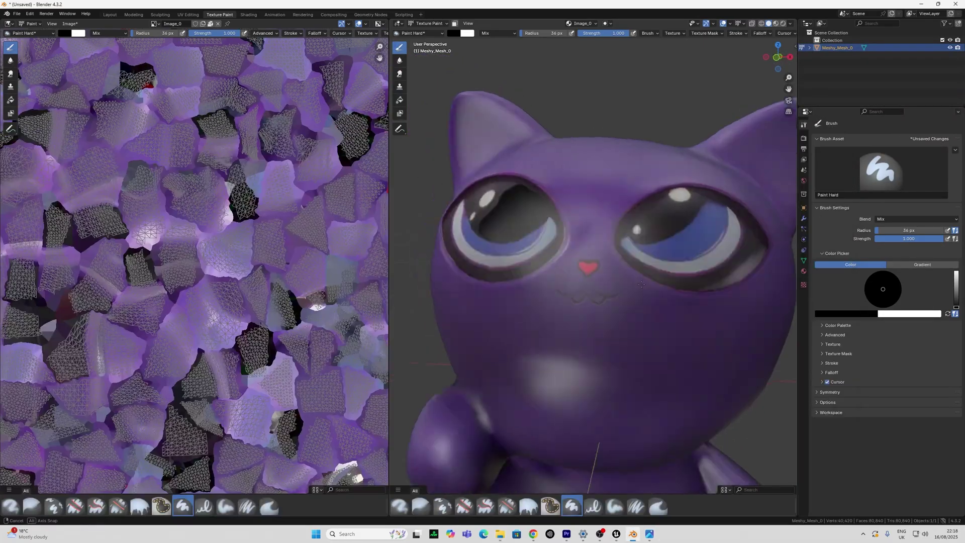
# Step: Choose a grey color and softly shade the dark area of the kitty's eye with the 36 px Paint Soft brush
pyautogui.click(453, 33)
pyautogui.click(514, 146)
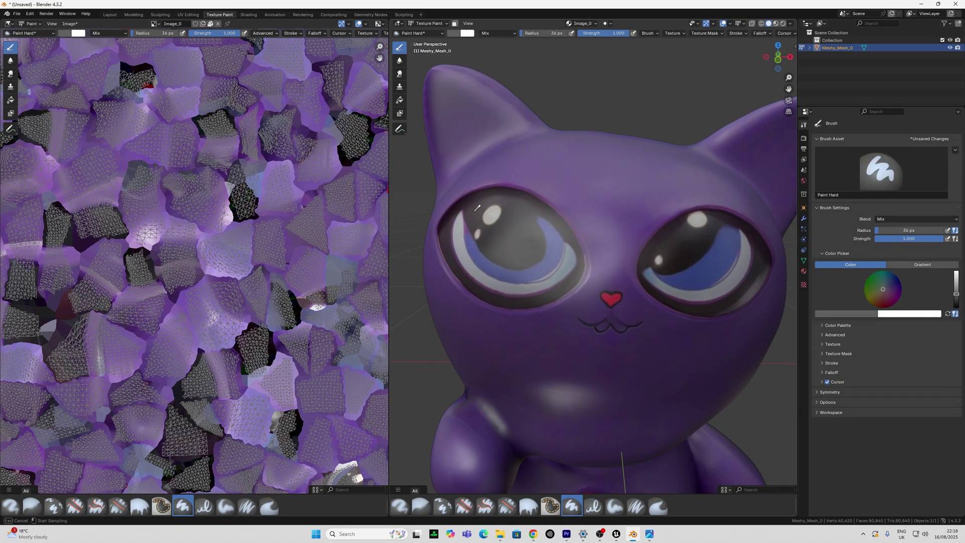
pyautogui.click(543, 234)
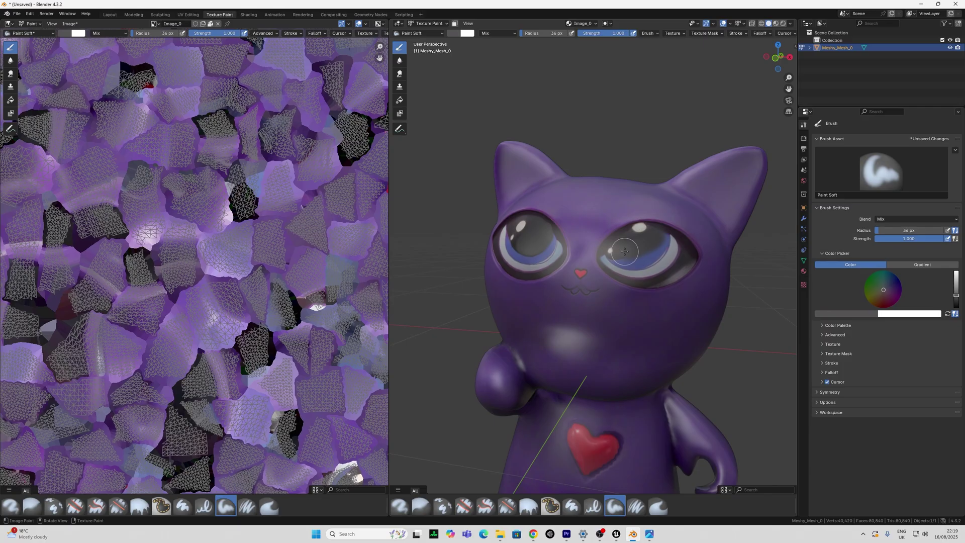
pyautogui.scroll(2, 625, 251)
pyautogui.scroll(-5, 624, 251)
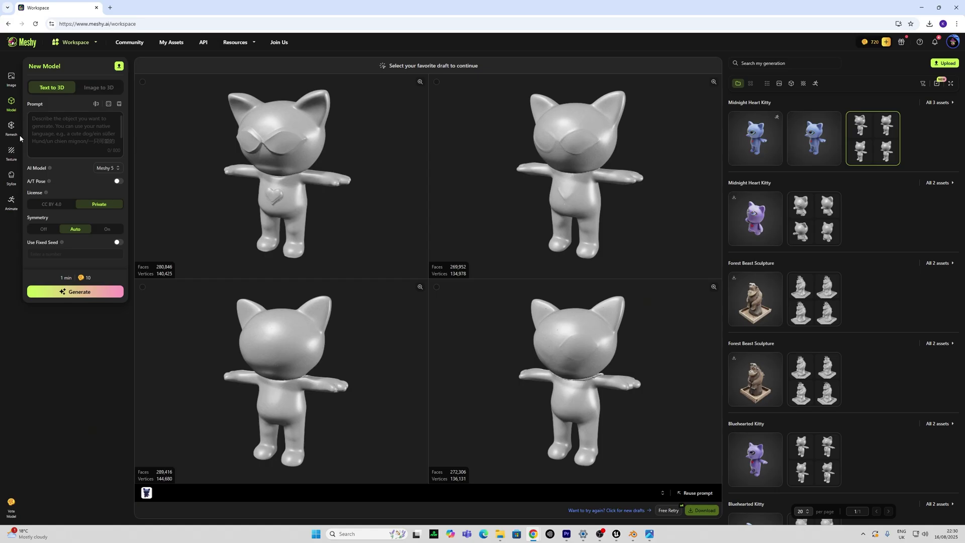
# Step: In Meshy, generate drafts for "a gorilla cyborg character with angry face and muscular body wiht open hands" with A/T Pose and symmetry on
pyautogui.click(77, 136)
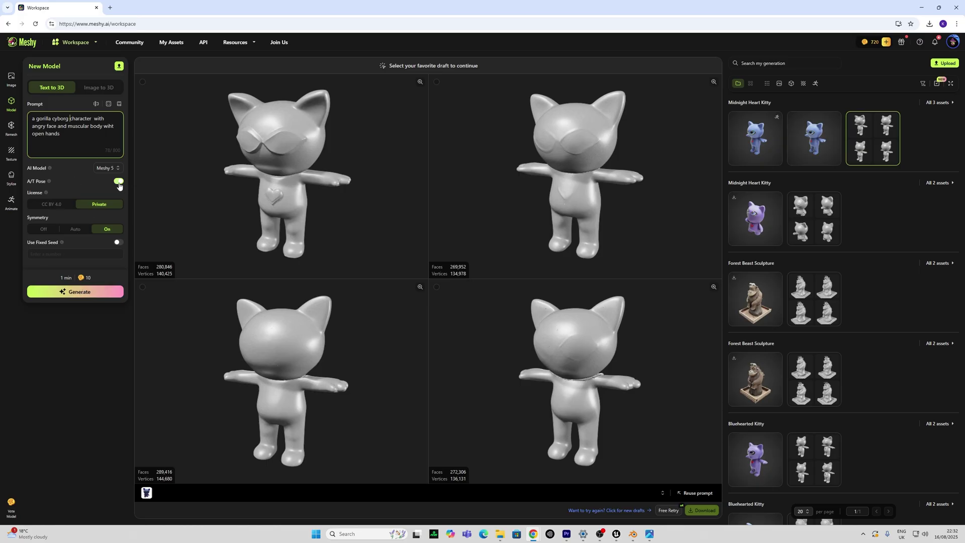
pyautogui.click(79, 293)
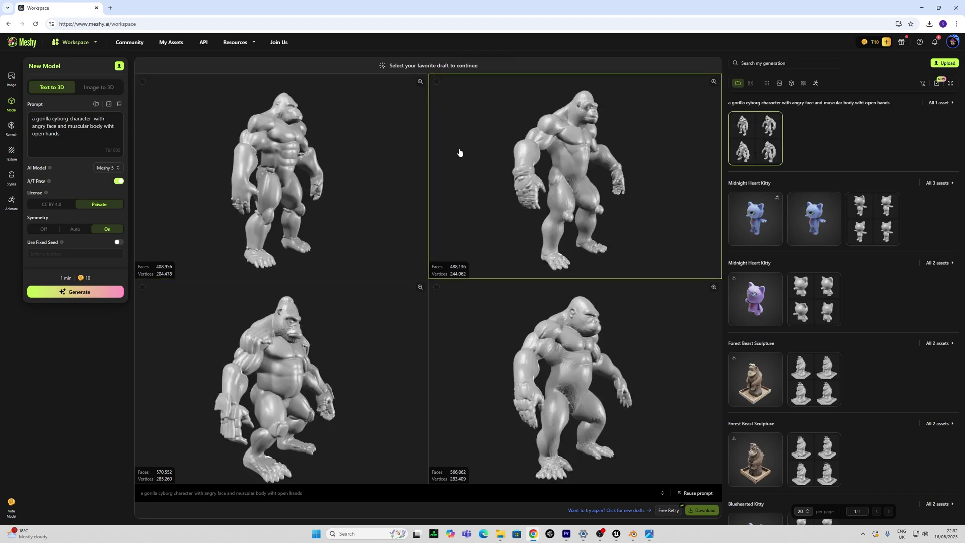
# Step: Choose the second gorilla draft and generate a high-adaptive quad model from it with texture and PBR maps
pyautogui.click(591, 166)
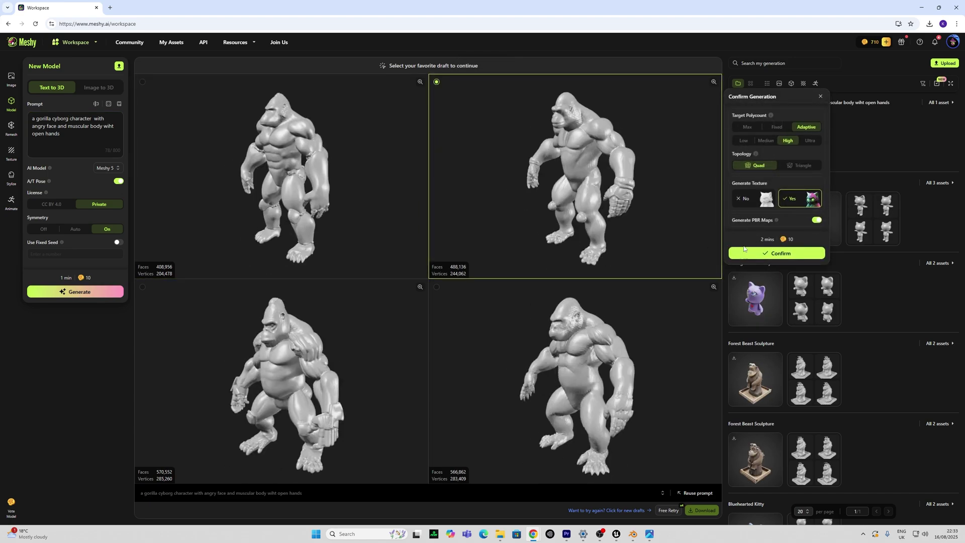
pyautogui.click(751, 253)
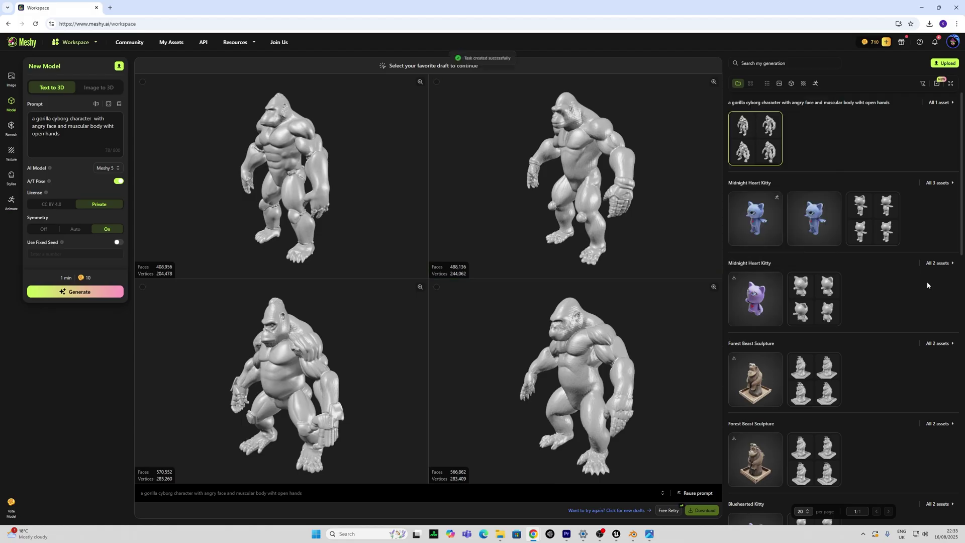
# Step: Open the earlier gorilla cyborg model with clenched fists from the generated assets and view it
pyautogui.scroll(-15, 830, 352)
pyautogui.click(754, 391)
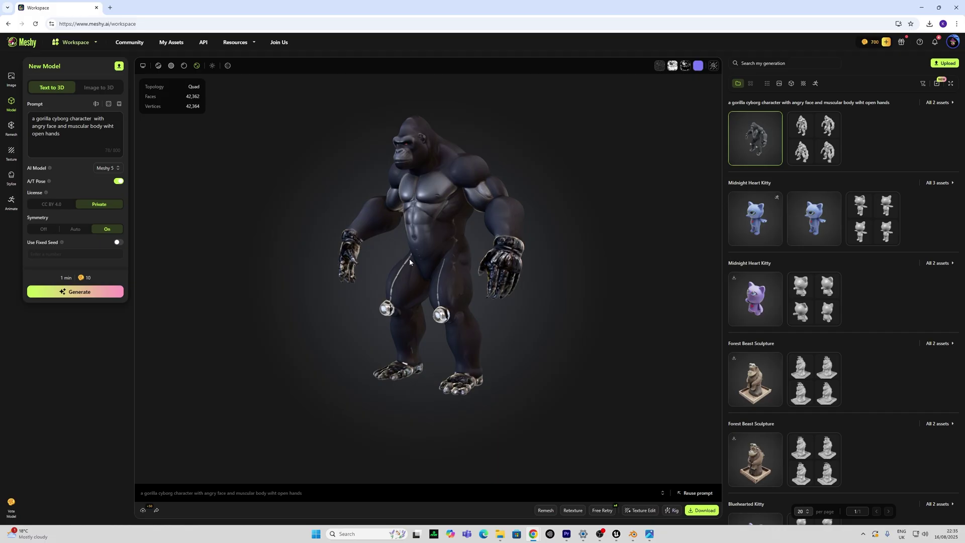
pyautogui.moveTo(409, 258); pyautogui.dragTo(442, 258)
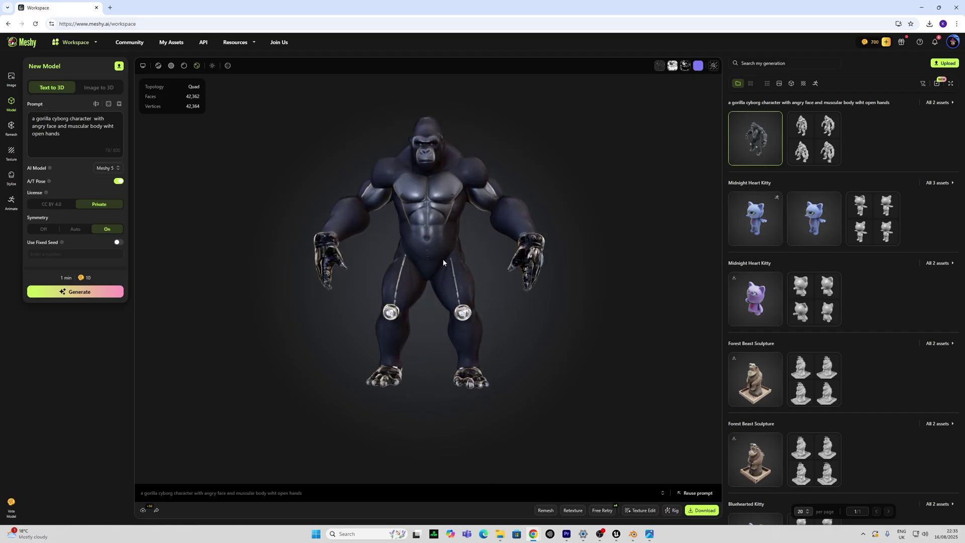
# Step: Rig the new gorilla as a Humanoid with 1.7 m height and symmetrical joint markers
pyautogui.click(11, 203)
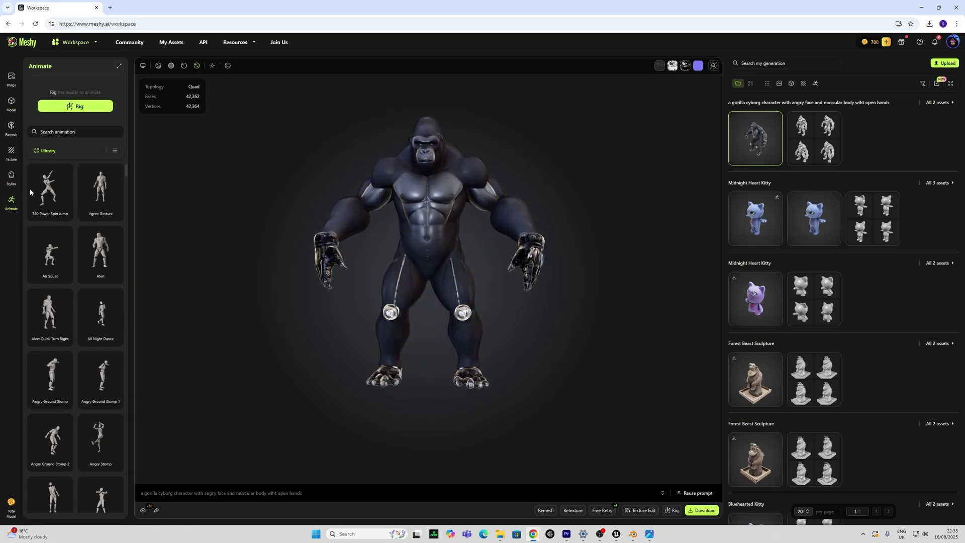
pyautogui.click(81, 107)
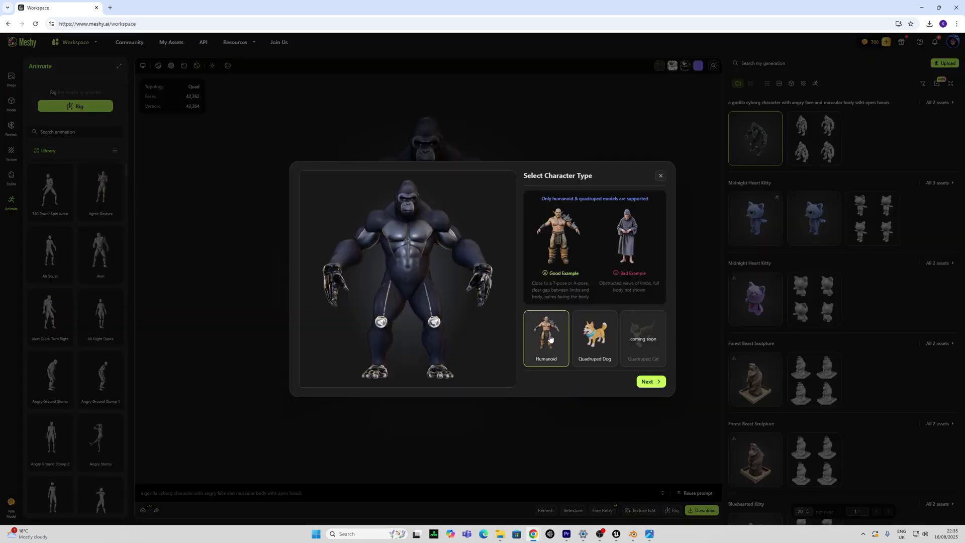
pyautogui.click(653, 383)
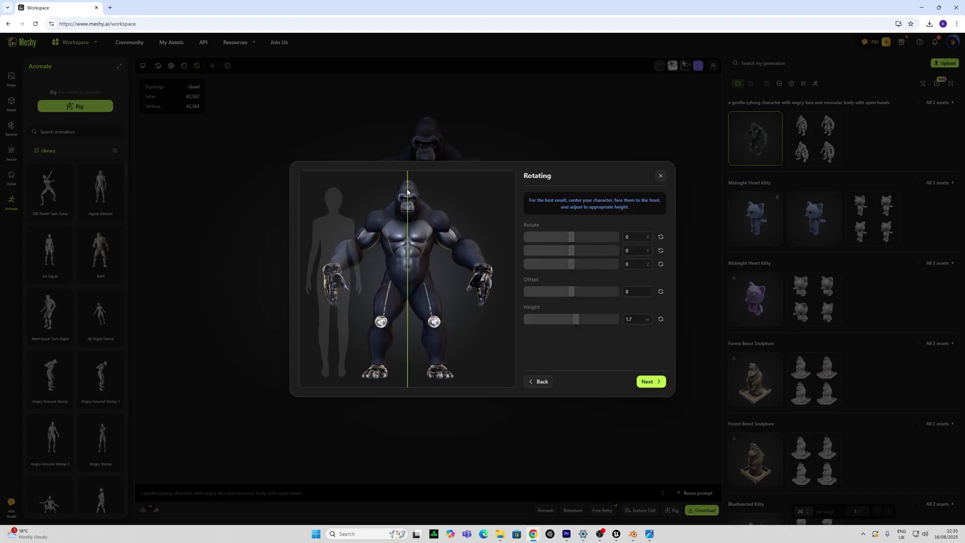
pyautogui.click(651, 384)
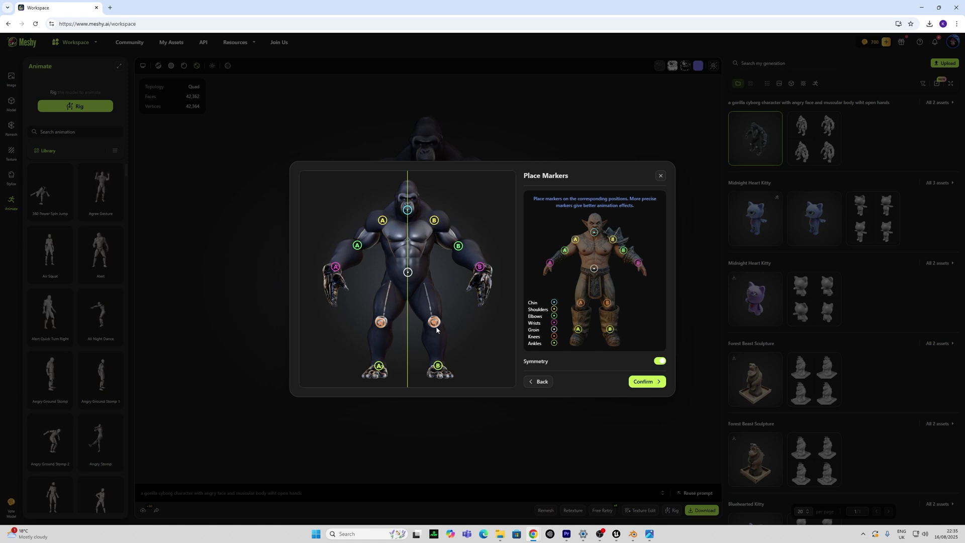
pyautogui.click(650, 383)
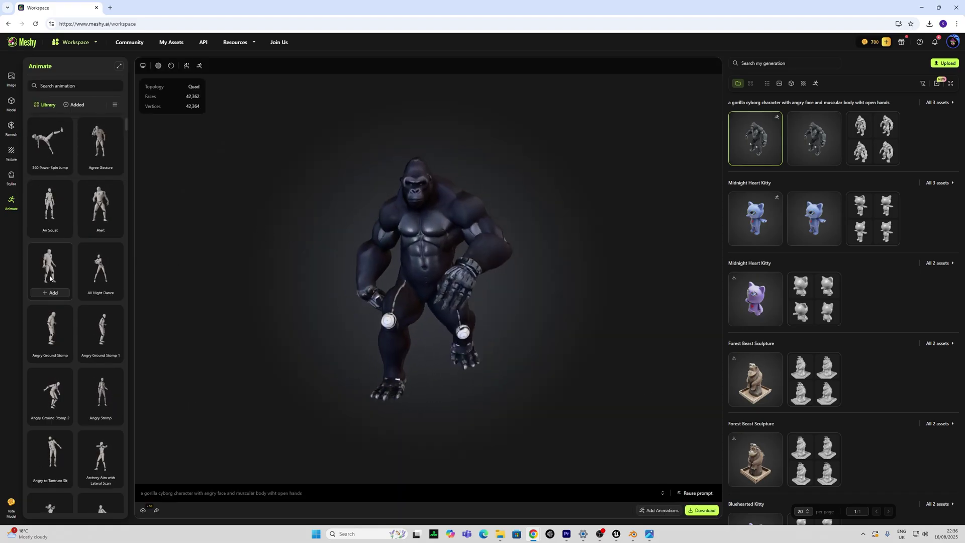
# Step: Preview the 360 Power Spin Jump animation on the gorilla and download the rigged character as FBX with animation off
pyautogui.moveTo(53, 189)
pyautogui.click(51, 168)
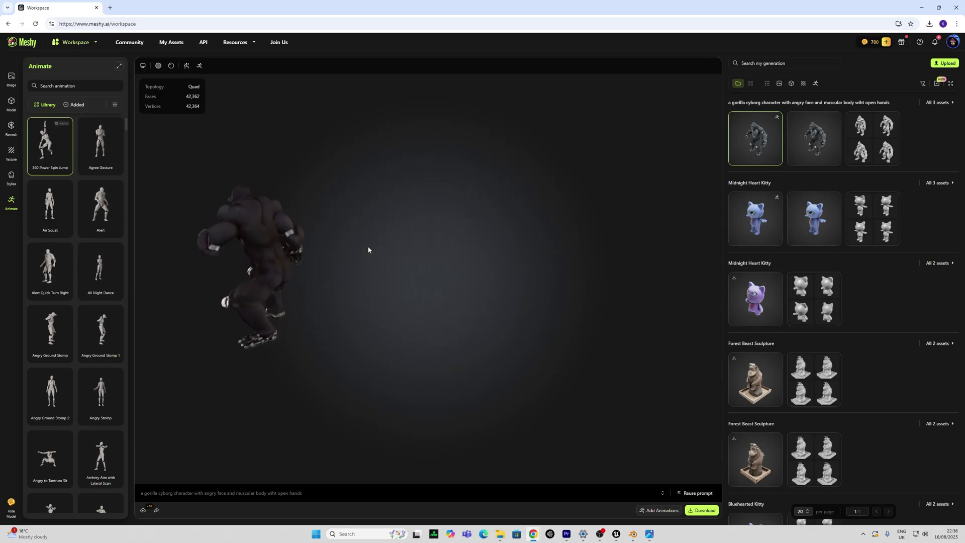
pyautogui.click(702, 511)
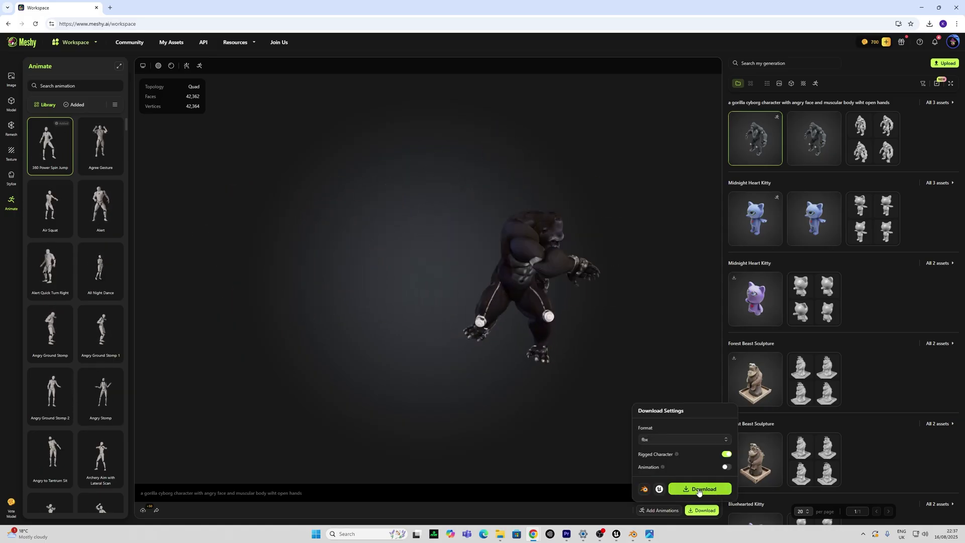
pyautogui.click(699, 490)
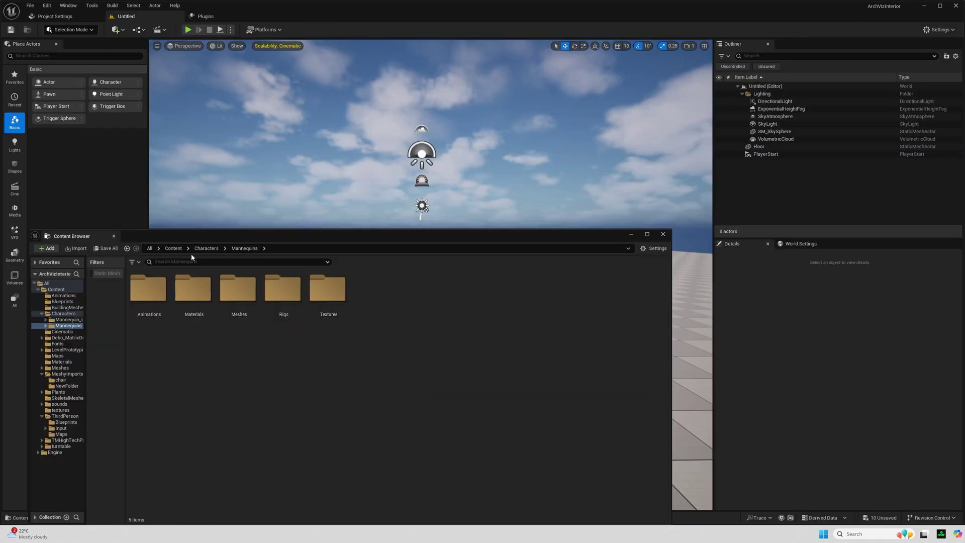
# Step: Open the Rigs folder of Mannequin_UE4 inside the project's Characters content
pyautogui.click(199, 248)
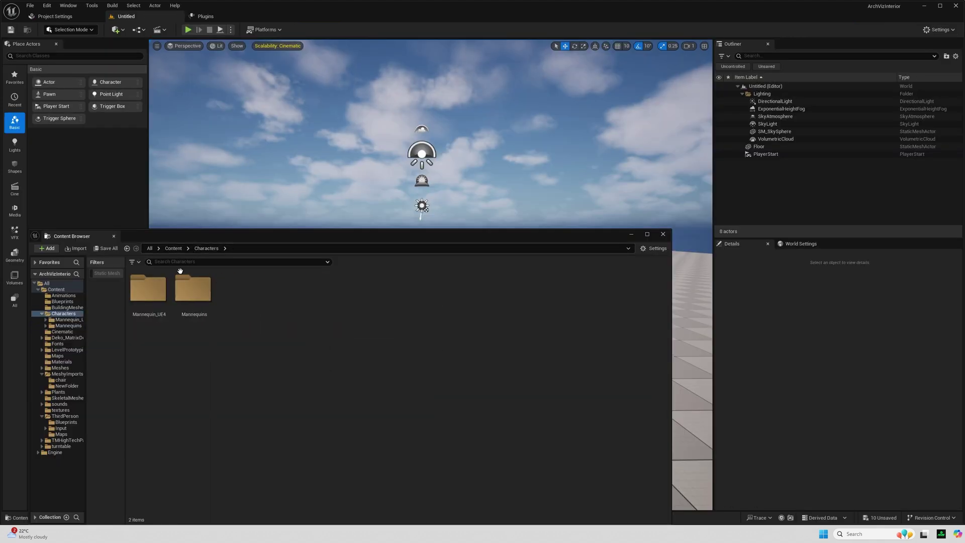
pyautogui.doubleClick(149, 289)
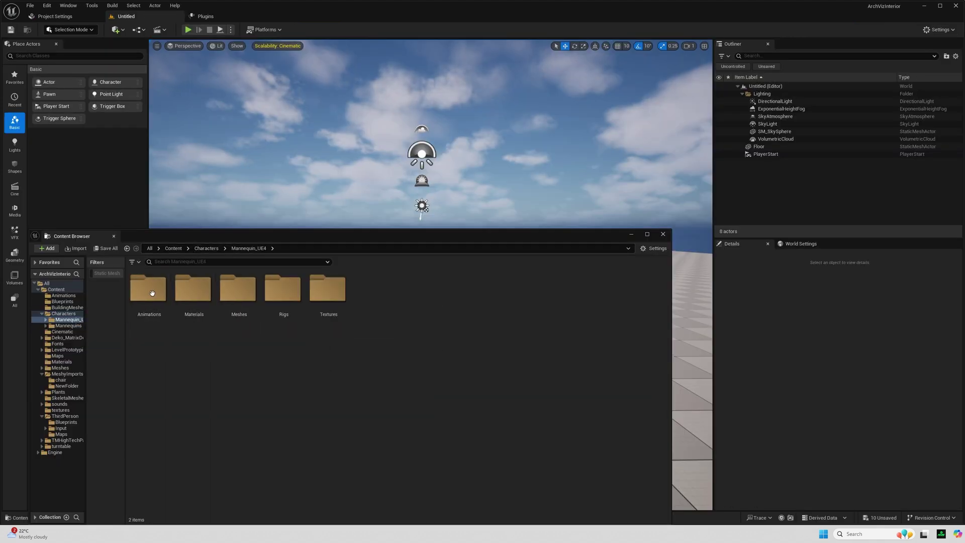
pyautogui.doubleClick(282, 300)
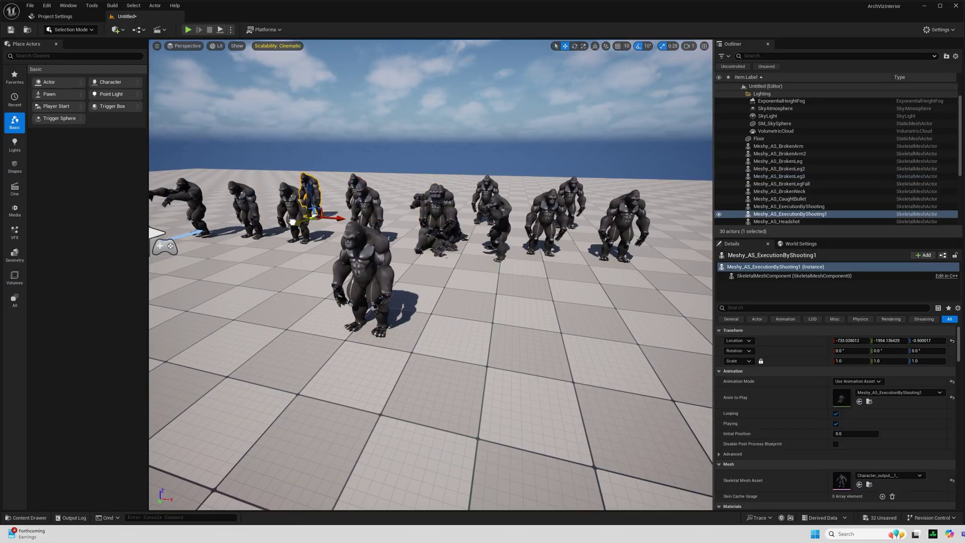
# Step: Move the gorilla in the middle of the group forward into open floor space and deselect it
pyautogui.click(616, 241)
pyautogui.press('Escape')
pyautogui.click(438, 223)
pyautogui.moveTo(437, 222); pyautogui.dragTo(463, 275)
pyautogui.press('Escape')
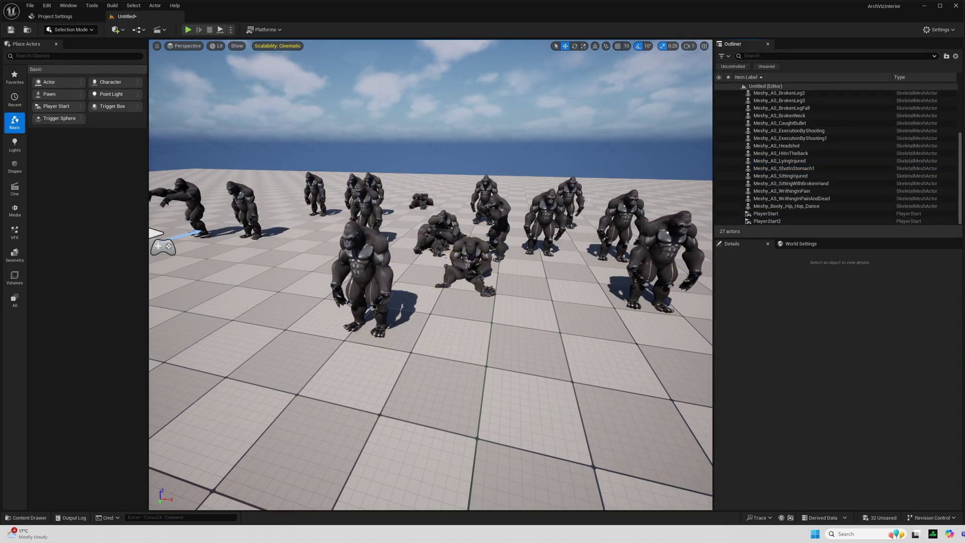
# Step: Delete the standing gorilla nearest the camera on the group's outer edge and move another gorilla toward the foreground
pyautogui.click(659, 261)
pyautogui.press('Delete')
pyautogui.click(576, 254)
pyautogui.moveTo(576, 254); pyautogui.dragTo(571, 321)
pyautogui.click(441, 237)
# Step: Play the level in the editor and walk the gorilla character around among the animated gorillas
pyautogui.hotkey('alt', 'p')
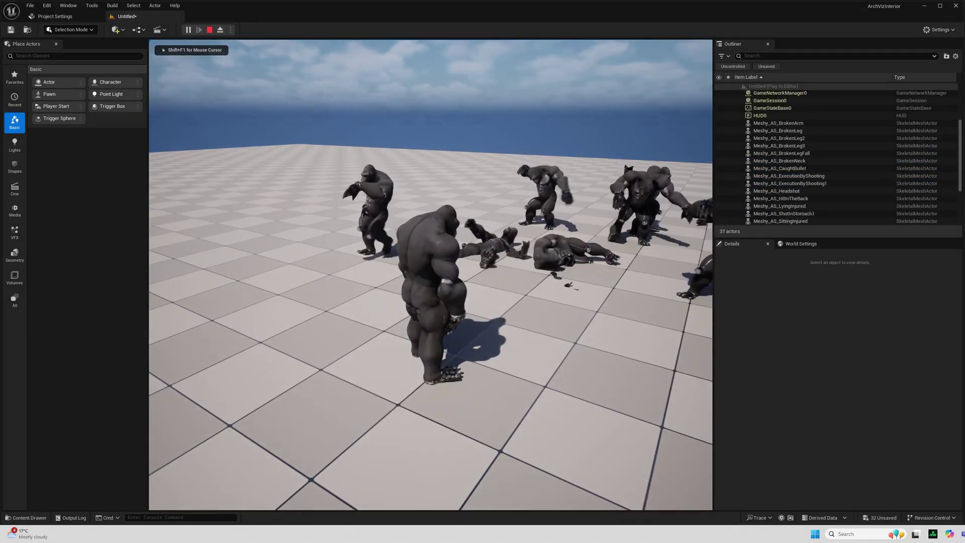
pyautogui.press('d')
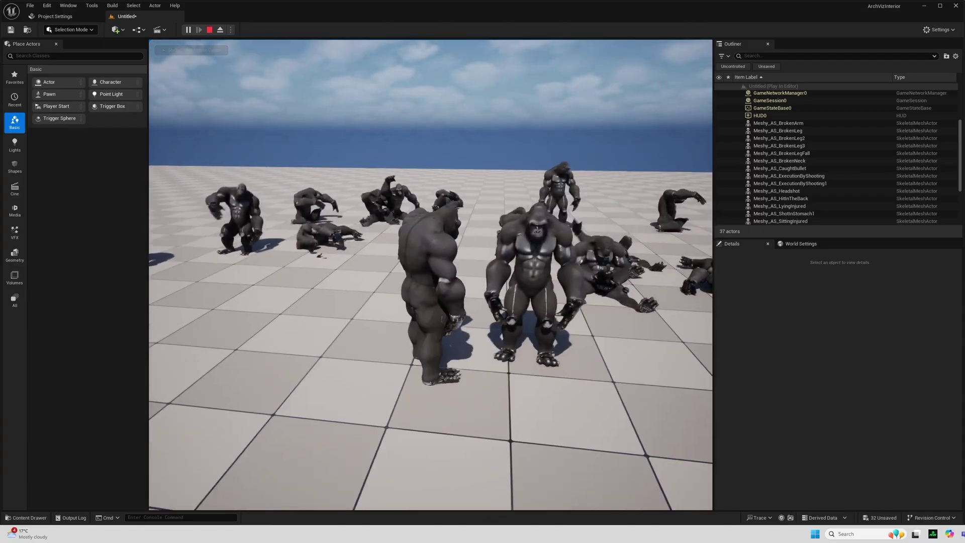
pyautogui.press('s')
pyautogui.press('d')
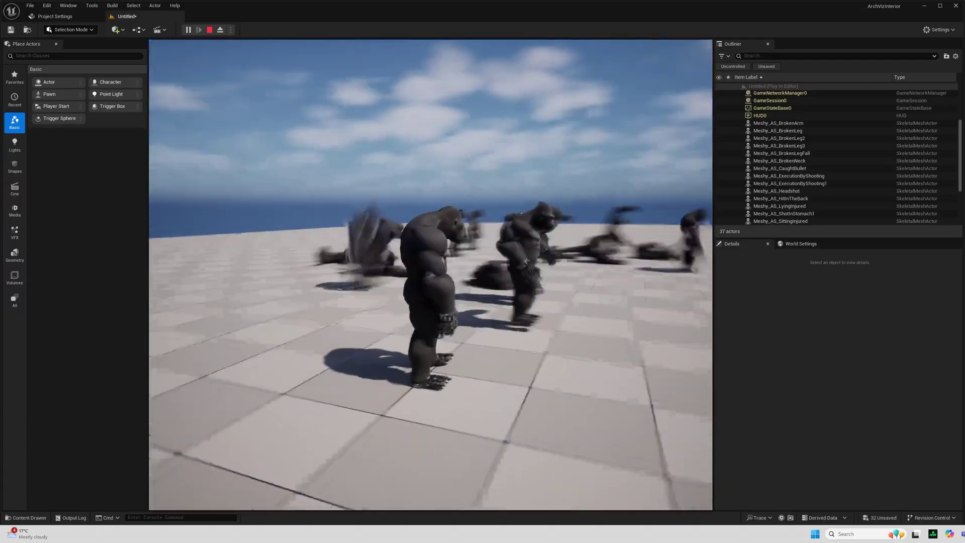
pyautogui.press('s')
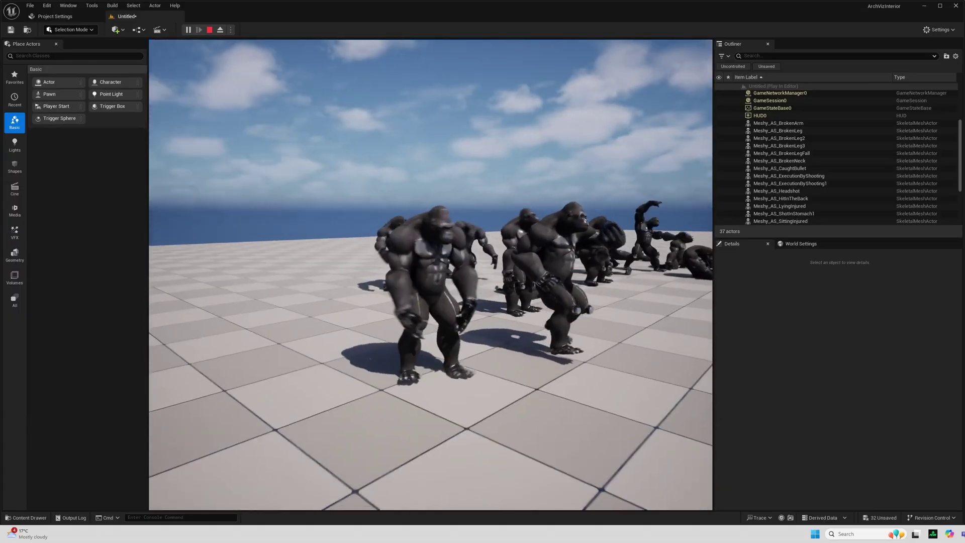
pyautogui.press('d')
pyautogui.press('w')
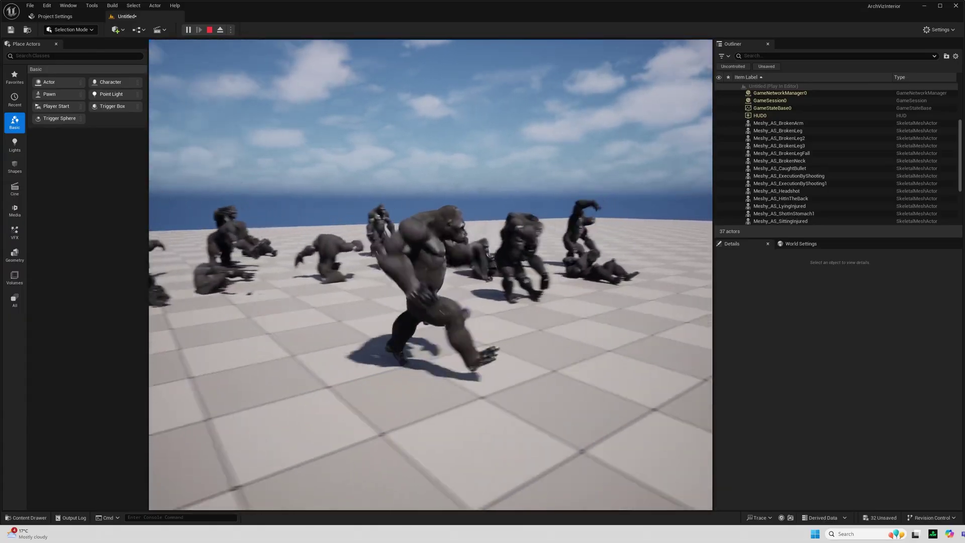